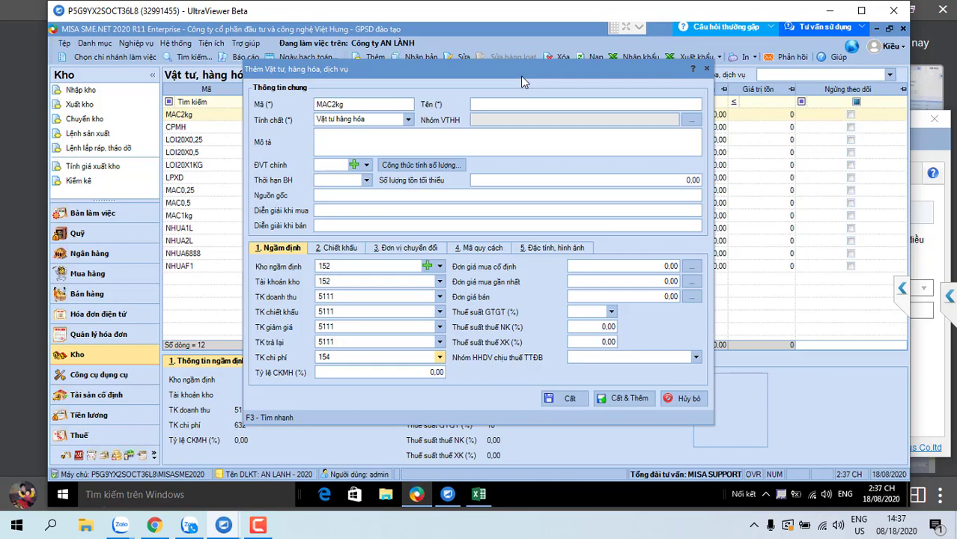
- Assign the new MAC2kg item to the NVL (Nguyên vật liệu) item group
{"action": "double_click", "coordinate": [367, 104]}
{"action": "left_click", "coordinate": [692, 121]}
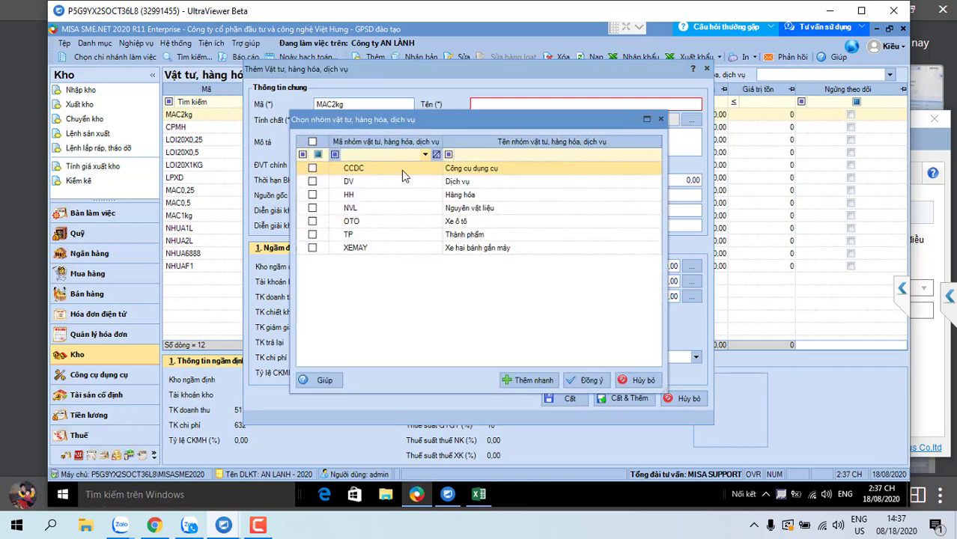
{"action": "left_click", "coordinate": [315, 199]}
{"action": "left_click", "coordinate": [312, 209]}
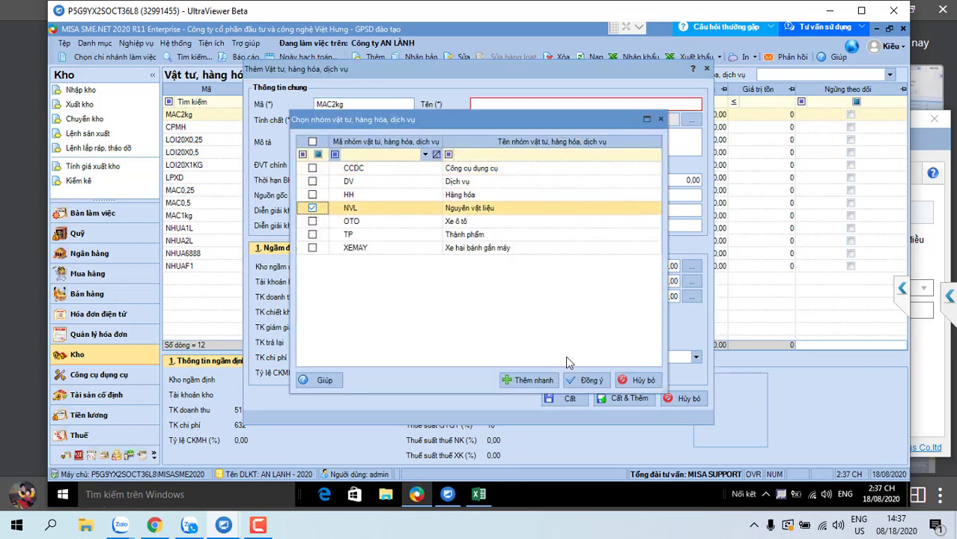
{"action": "left_click", "coordinate": [584, 380]}
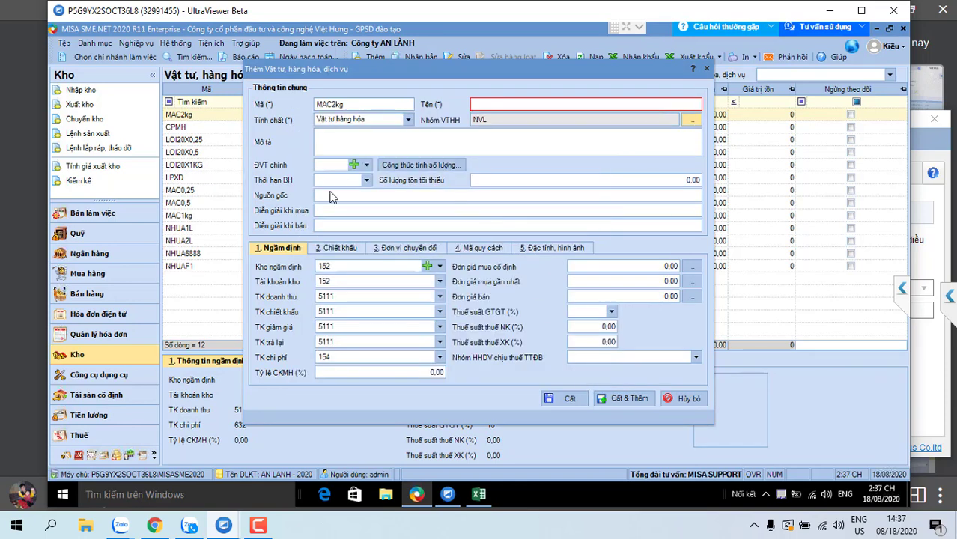
- Set the new item's main unit of measure (ĐVT chính) to kg
{"action": "left_click", "coordinate": [366, 164]}
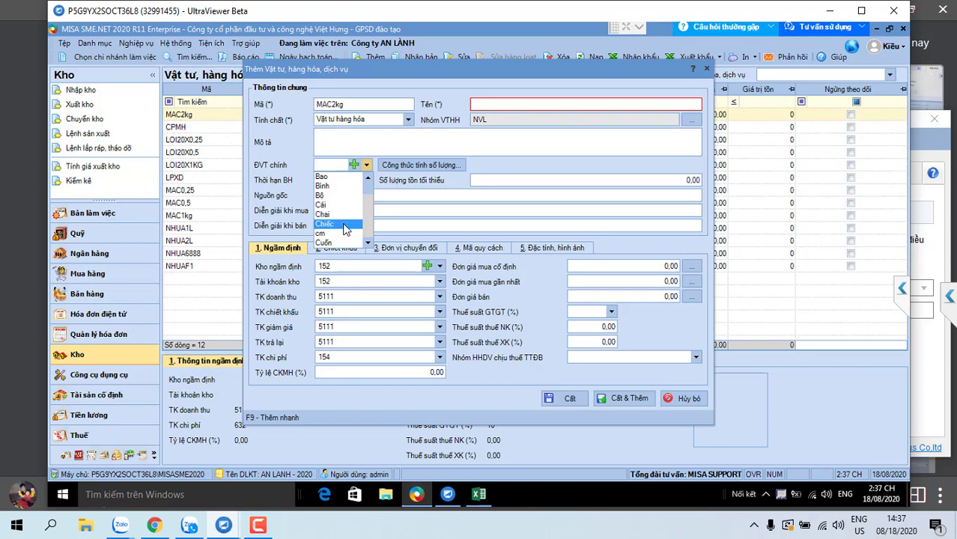
{"action": "type", "text": "kg"}
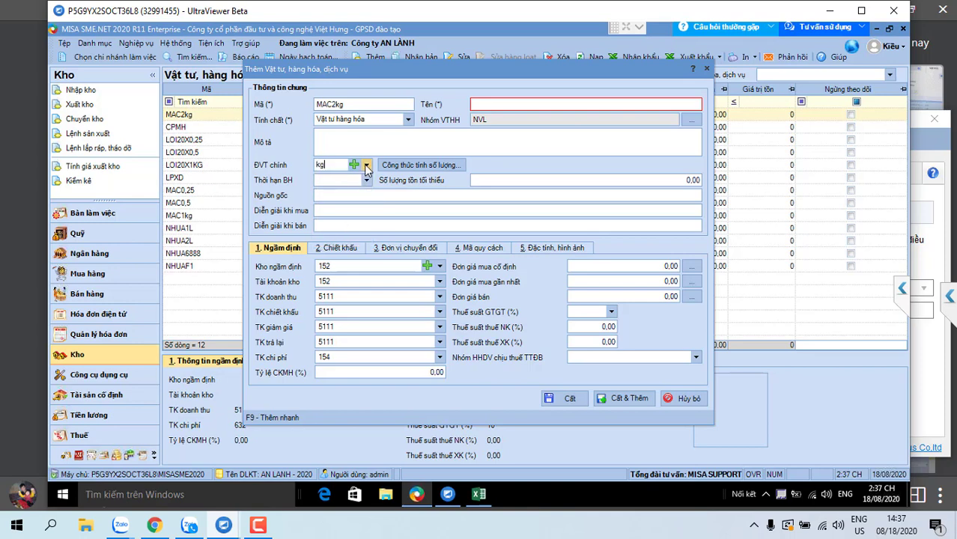
{"action": "left_click", "coordinate": [366, 168]}
{"action": "left_click", "coordinate": [323, 183]}
{"action": "left_click", "coordinate": [341, 166]}
{"action": "double_click", "coordinate": [321, 166]}
- Check the item's code and name fields and select Vật tư hàng hóa as its type (Tính chất)
{"action": "double_click", "coordinate": [347, 105]}
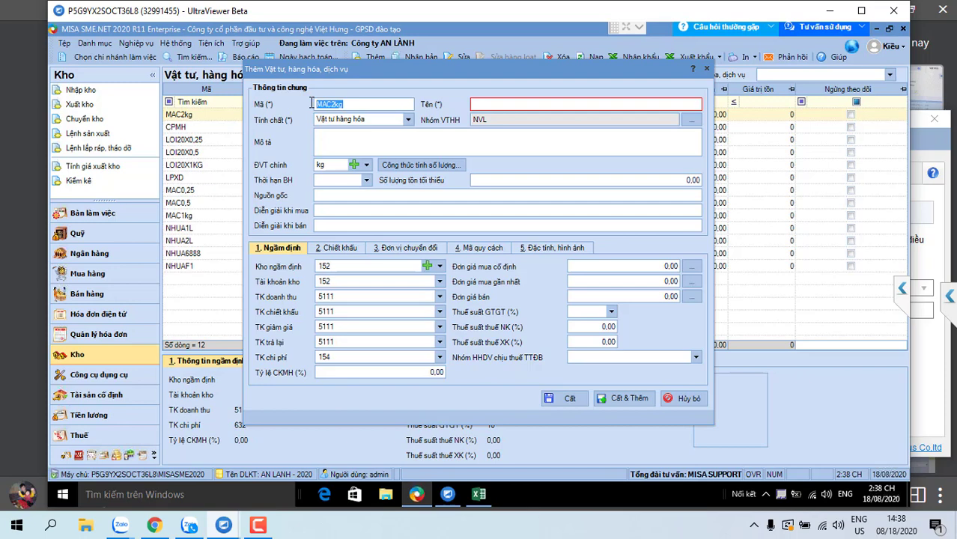
{"action": "left_click", "coordinate": [509, 109]}
{"action": "left_click", "coordinate": [408, 120]}
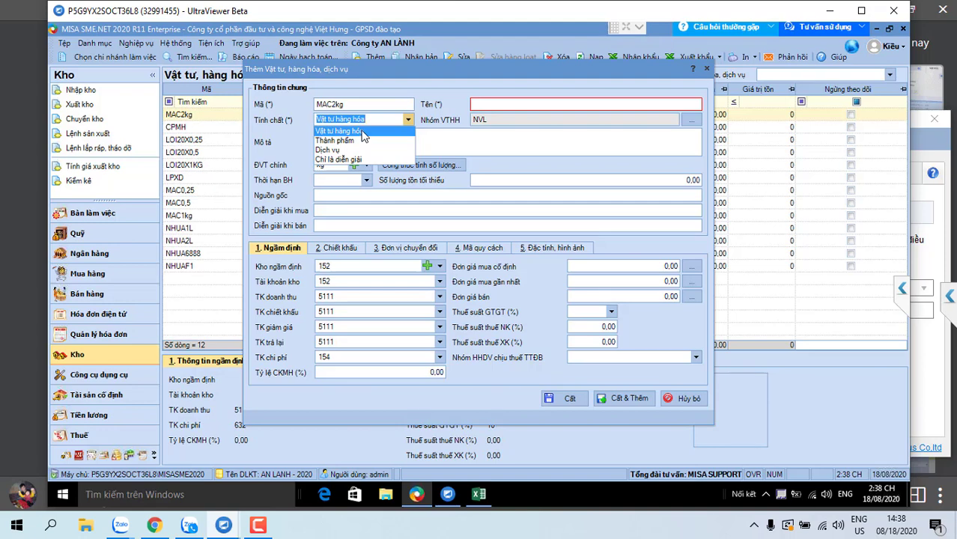
{"action": "left_click", "coordinate": [364, 132]}
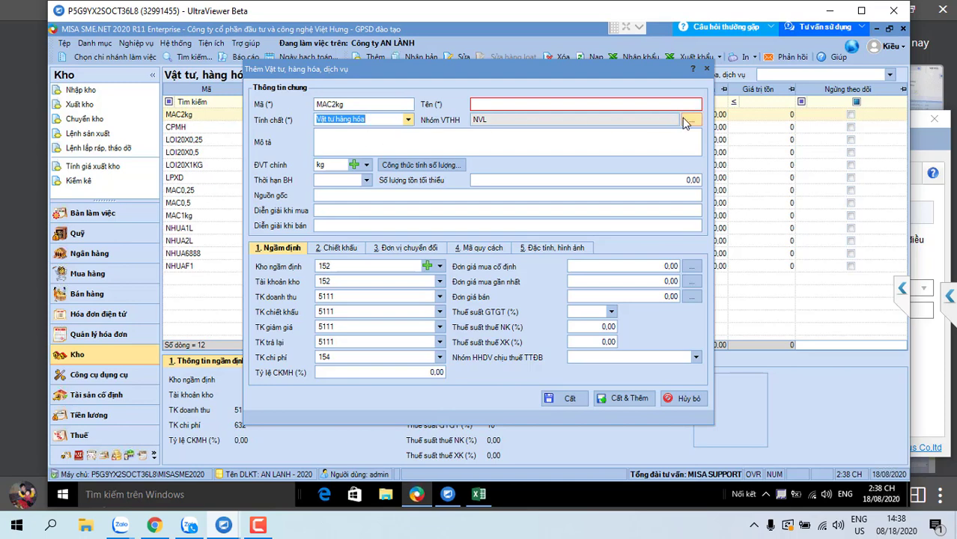
- Try the HH group in the item group selection, keep NVL as the group, and reselect kg as the main unit
{"action": "left_click", "coordinate": [689, 121]}
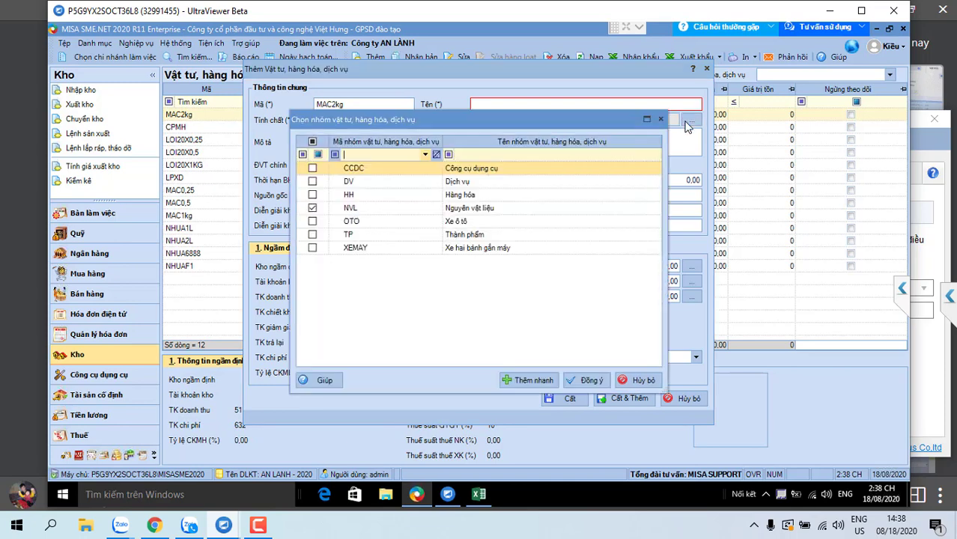
{"action": "left_click", "coordinate": [313, 196]}
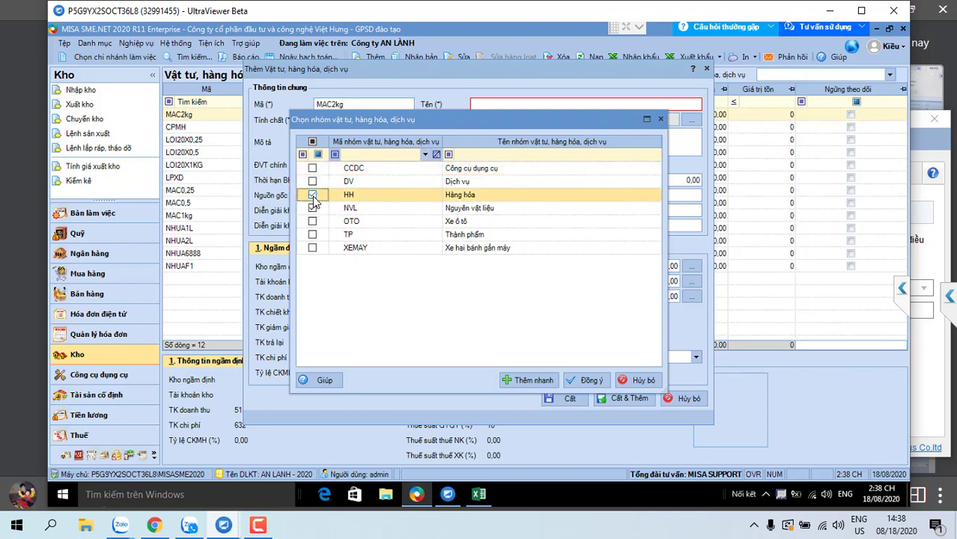
{"action": "left_click", "coordinate": [312, 208]}
{"action": "left_click", "coordinate": [587, 381]}
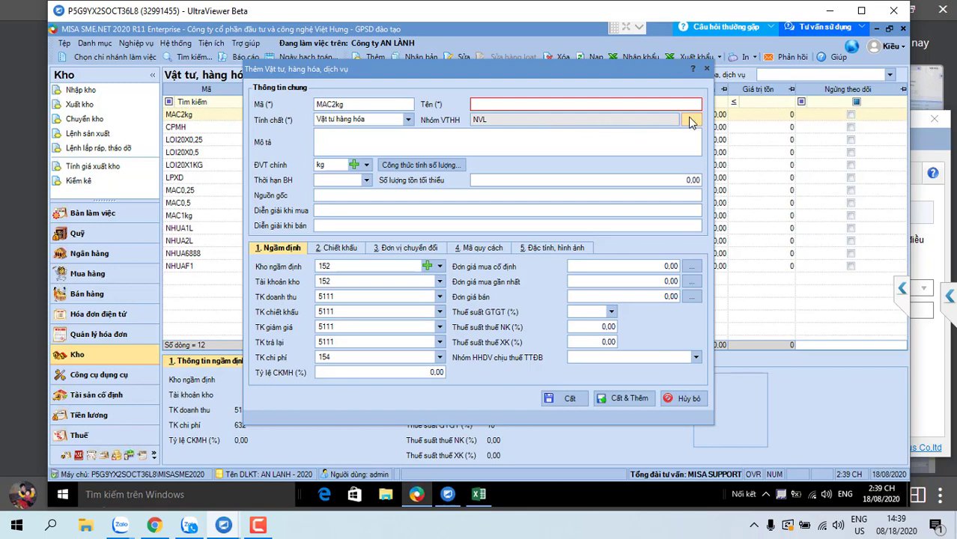
{"action": "left_click", "coordinate": [366, 171]}
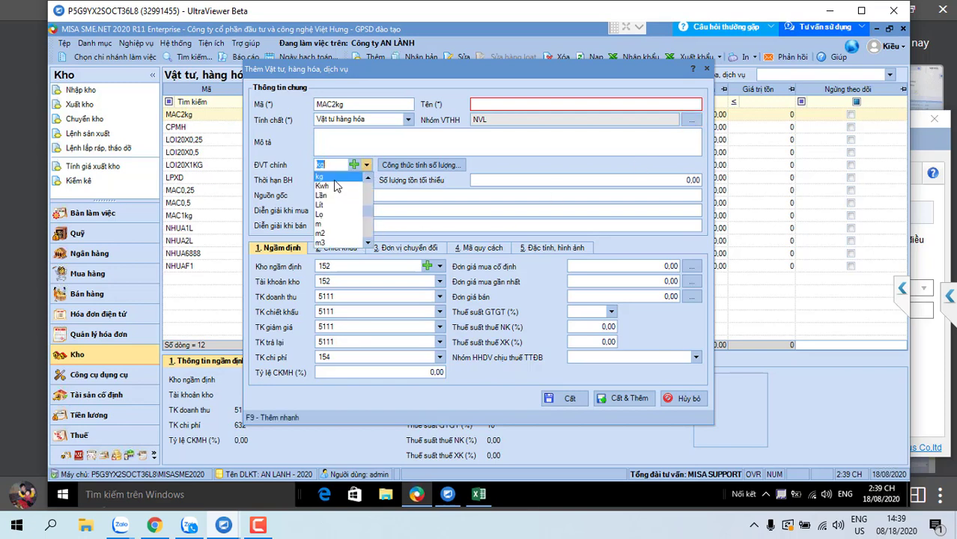
{"action": "left_click", "coordinate": [334, 179]}
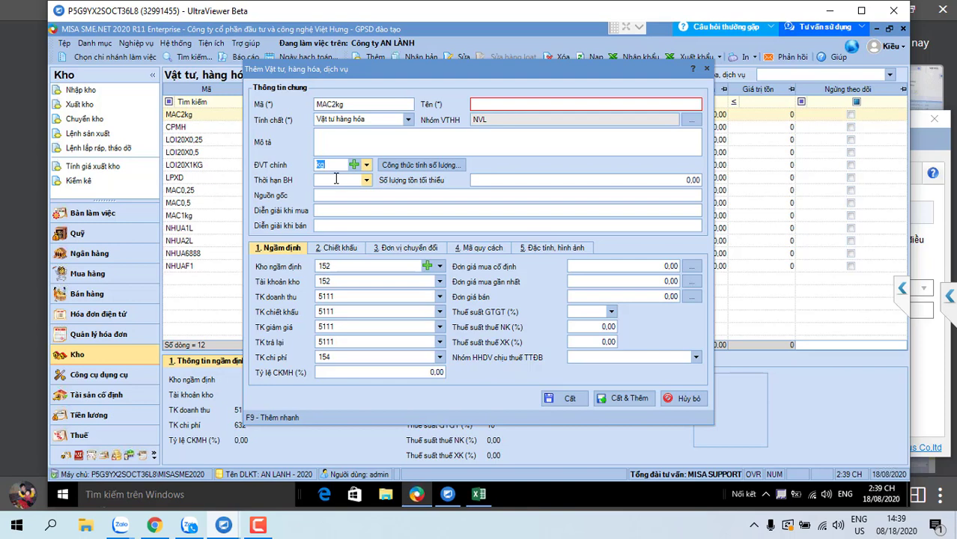
- Examine the item's default warehouse (Kho ngầm định) and inventory account (Tài khoản kho) against its code
{"action": "left_click", "coordinate": [346, 267]}
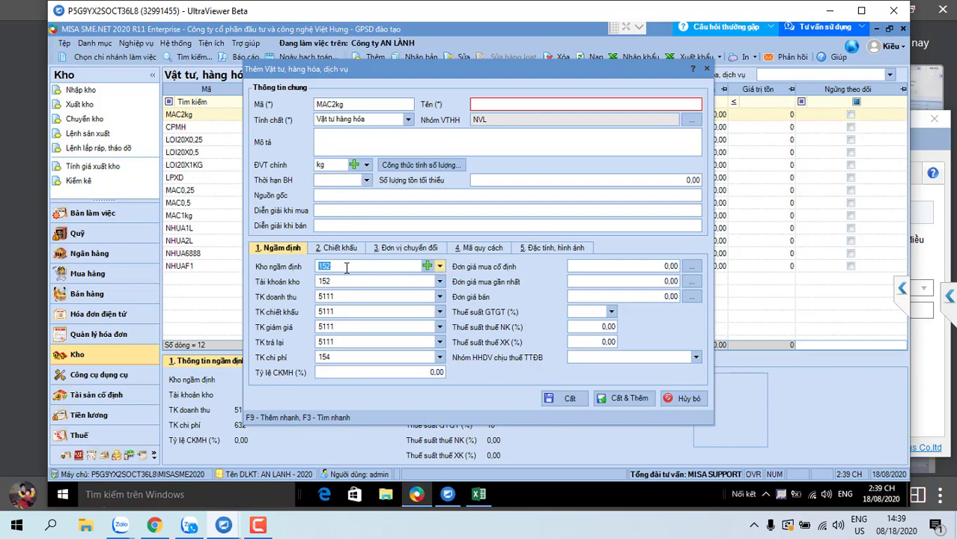
{"action": "left_click", "coordinate": [351, 281]}
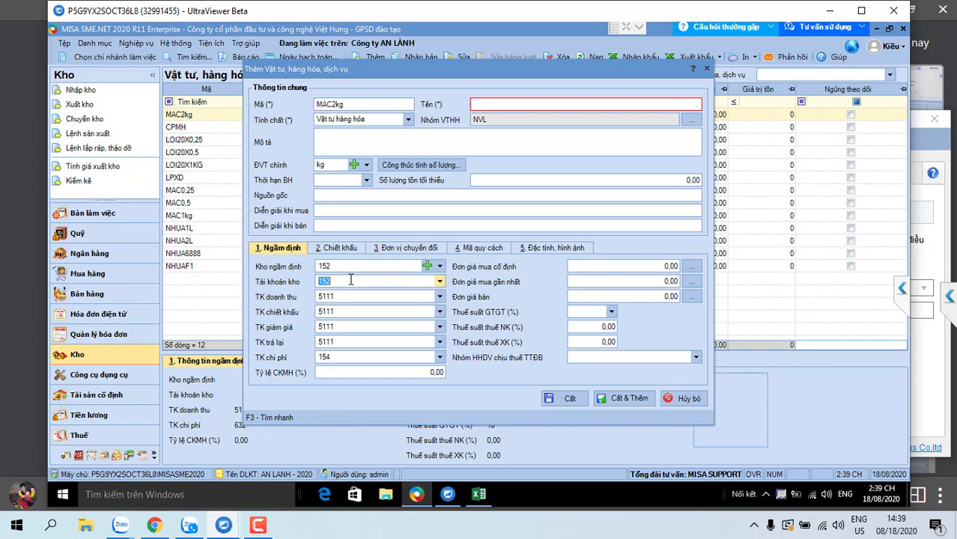
{"action": "left_click", "coordinate": [355, 296]}
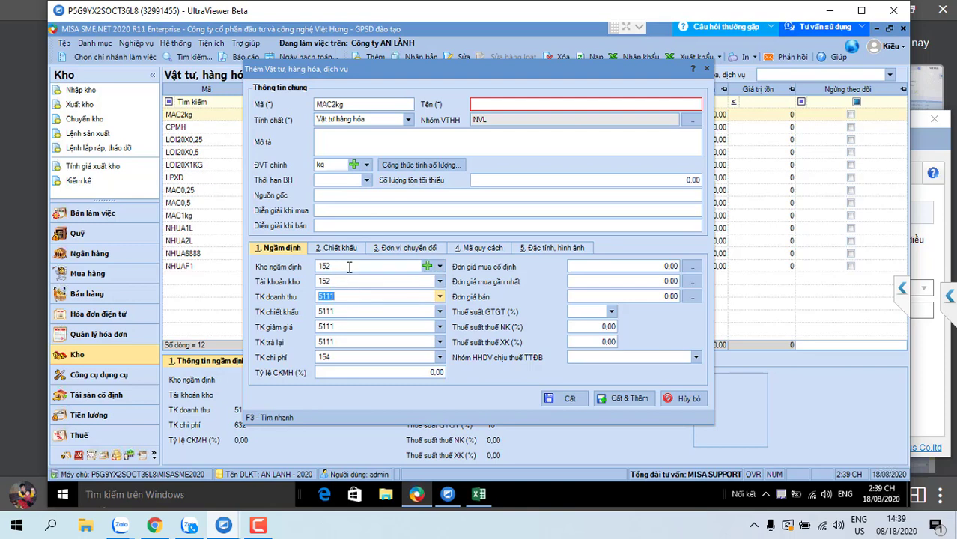
{"action": "left_click", "coordinate": [349, 266]}
{"action": "left_click", "coordinate": [355, 281]}
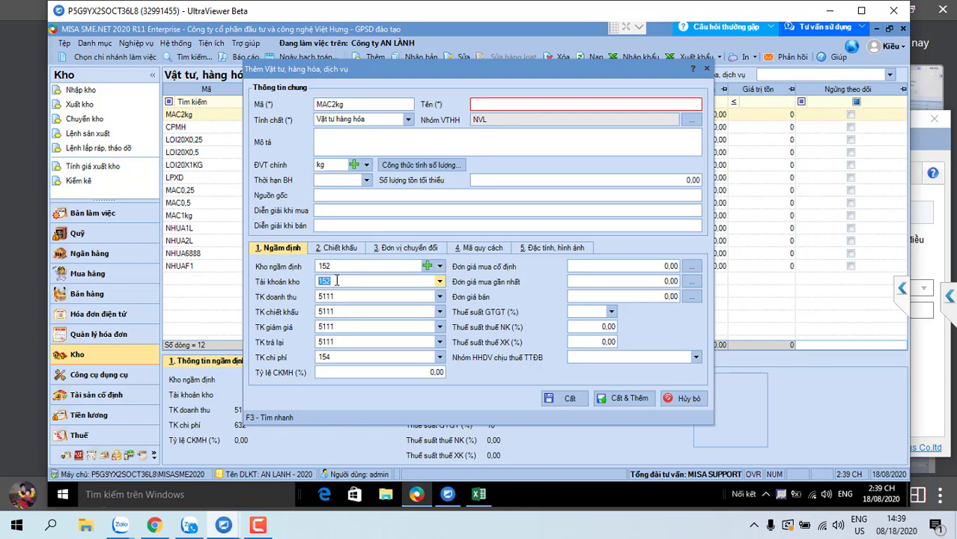
{"action": "left_click", "coordinate": [348, 103]}
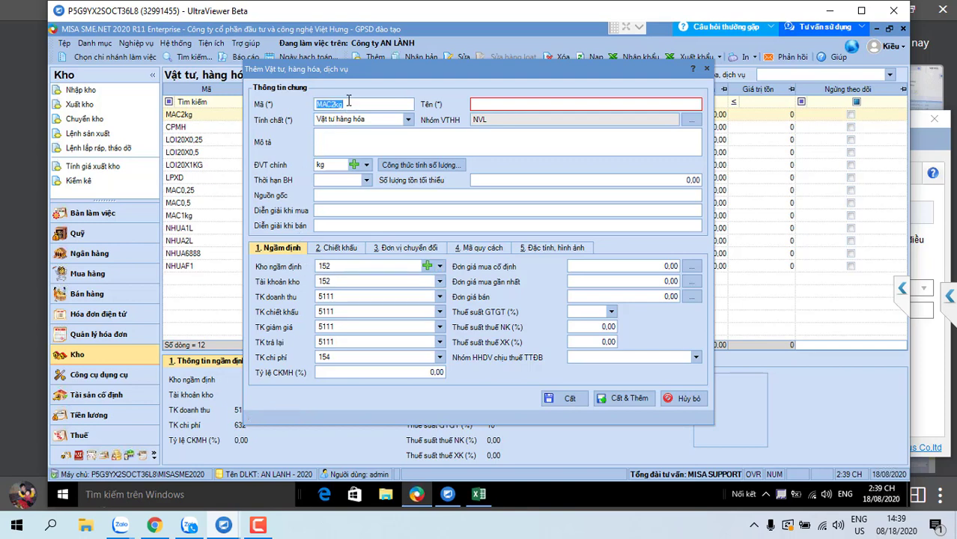
{"action": "left_click", "coordinate": [333, 266]}
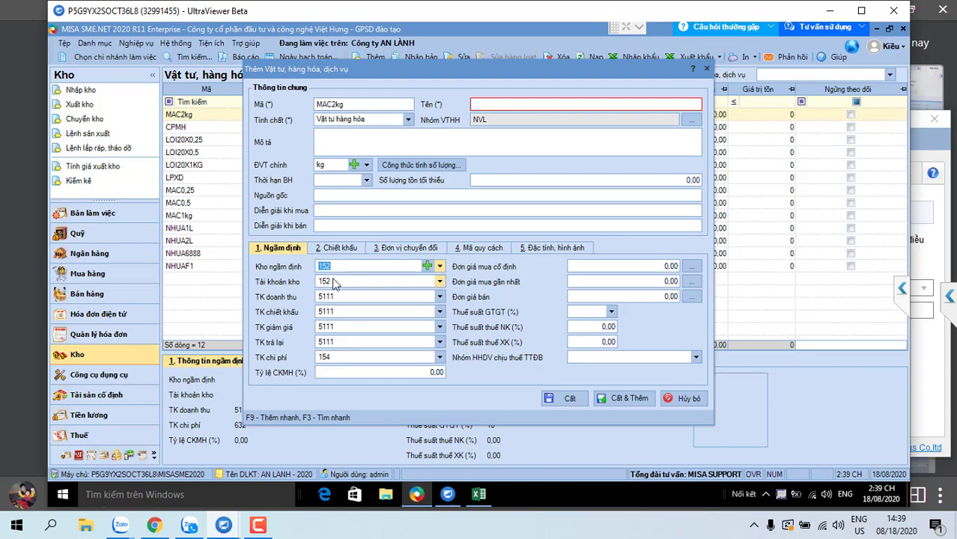
{"action": "left_click", "coordinate": [334, 282]}
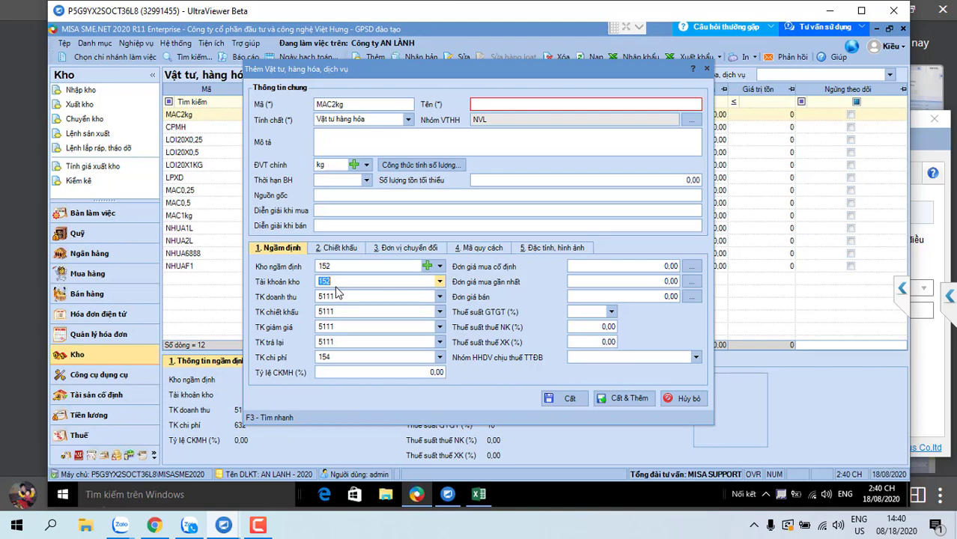
- Examine the item's default revenue, discount, price reduction and sales return accounts
{"action": "left_click", "coordinate": [334, 297]}
{"action": "left_click", "coordinate": [335, 312]}
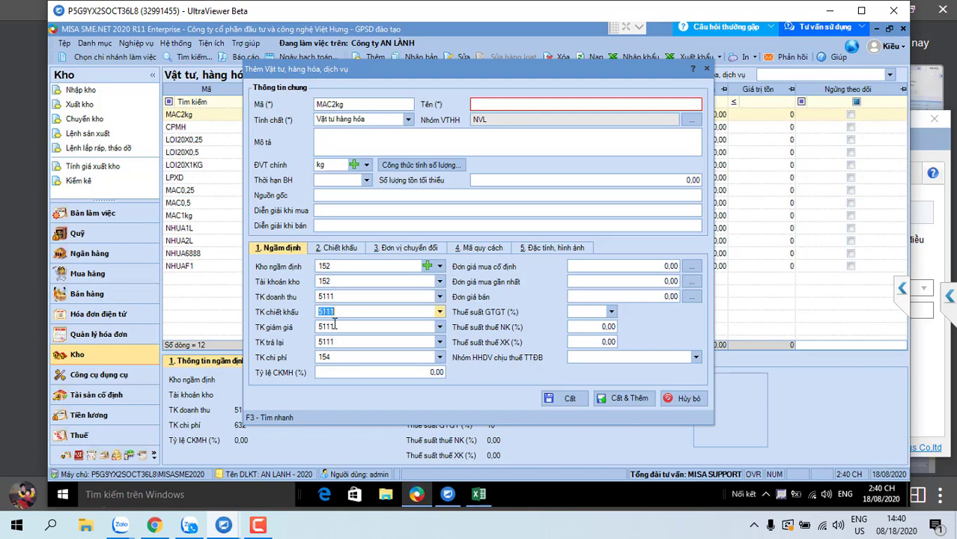
{"action": "left_click", "coordinate": [335, 326]}
{"action": "left_click", "coordinate": [335, 341]}
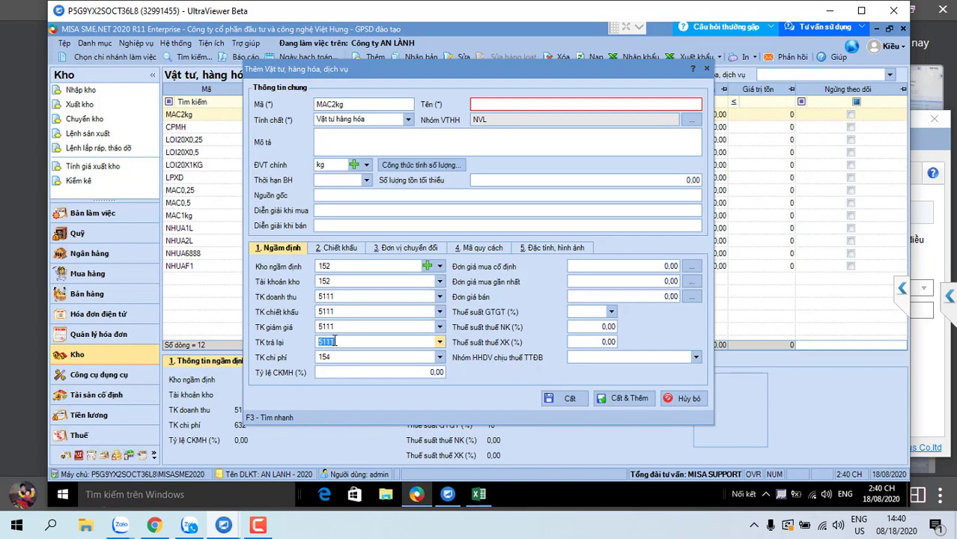
{"action": "left_click", "coordinate": [335, 298]}
{"action": "left_click", "coordinate": [334, 312]}
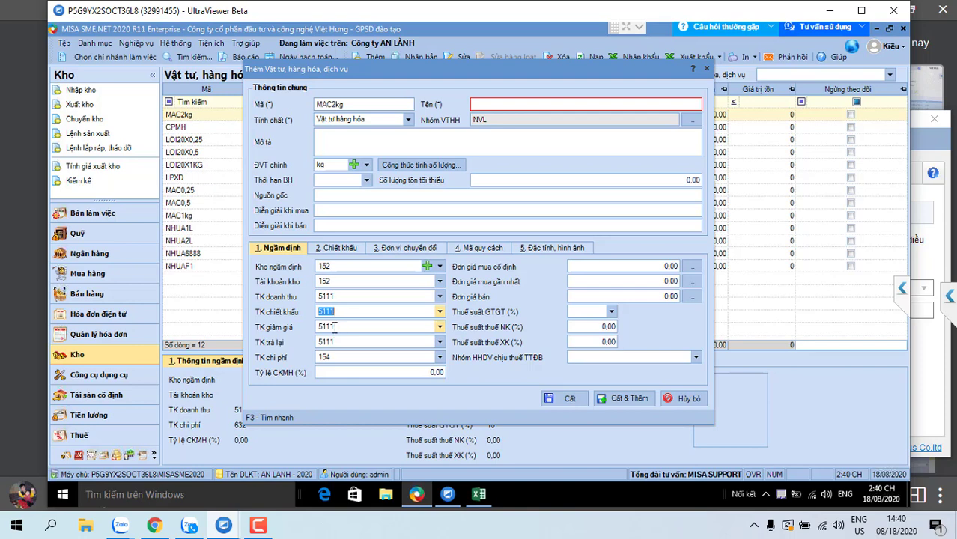
{"action": "left_click", "coordinate": [335, 327]}
{"action": "left_click", "coordinate": [335, 342]}
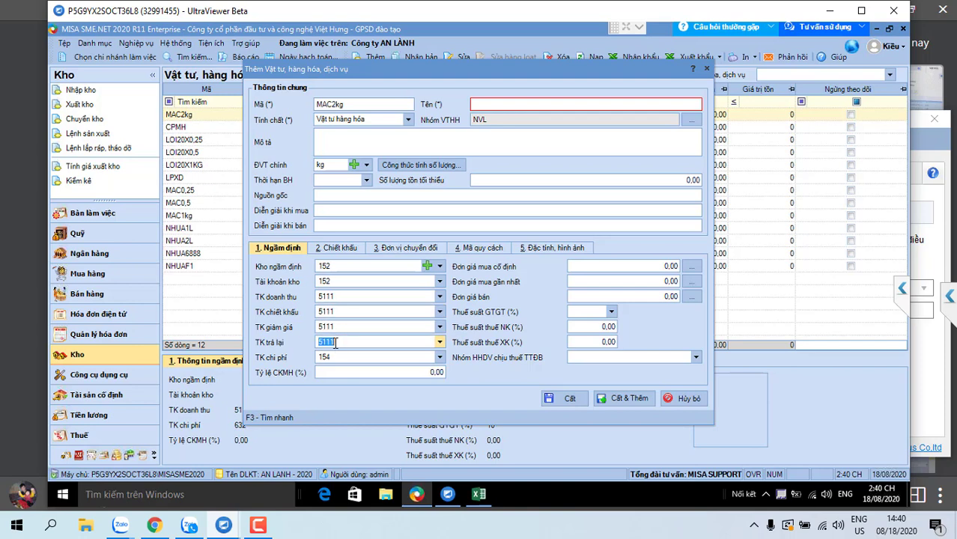
{"action": "left_click", "coordinate": [338, 297]}
{"action": "left_click", "coordinate": [338, 312]}
{"action": "left_click", "coordinate": [338, 327]}
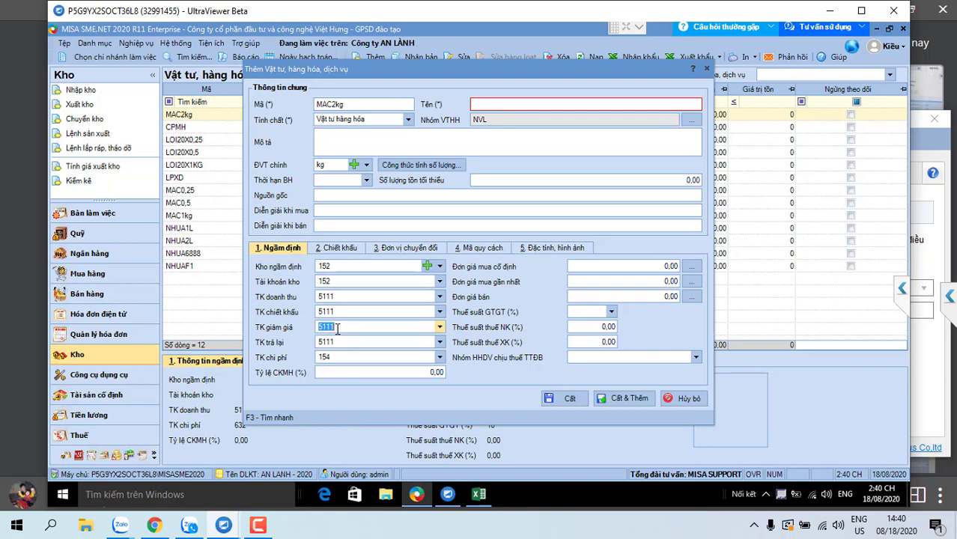
{"action": "left_click", "coordinate": [336, 342]}
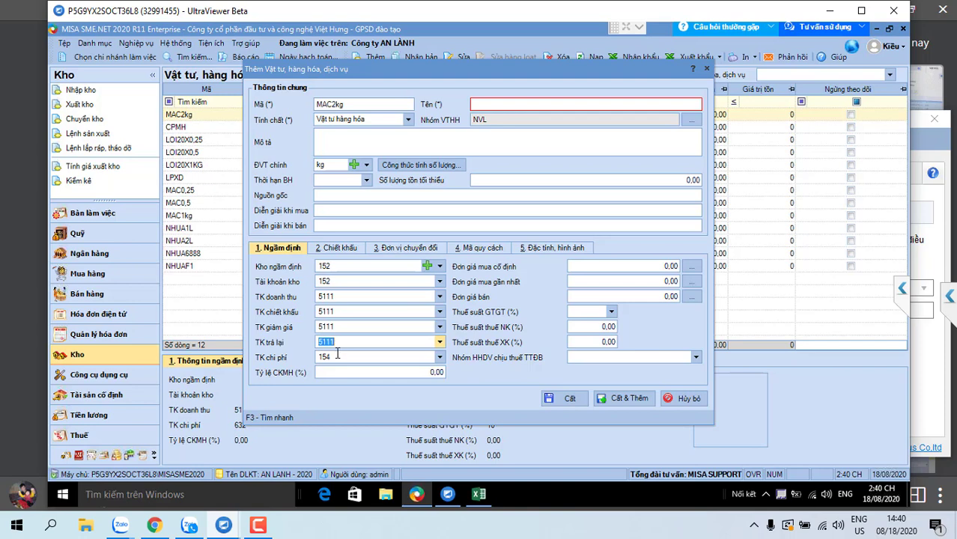
- Compare the item's default expense account (TK chi phí) with its default warehouse and item code
{"action": "left_click", "coordinate": [335, 358]}
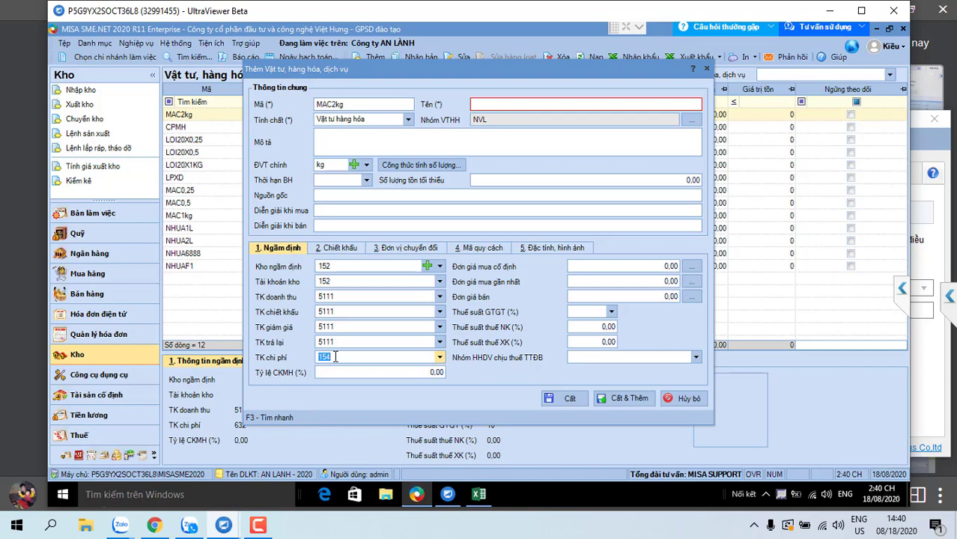
{"action": "left_click", "coordinate": [336, 267]}
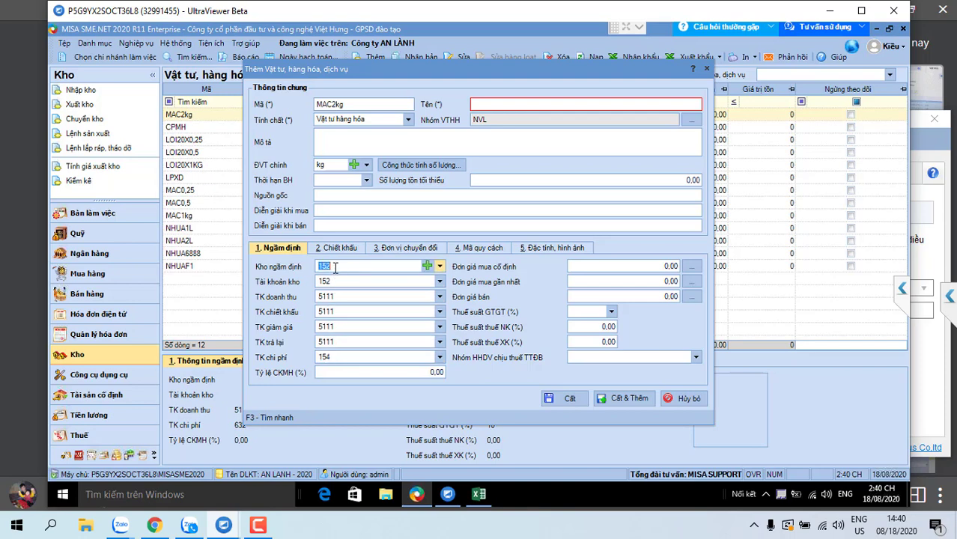
{"action": "left_click", "coordinate": [336, 359]}
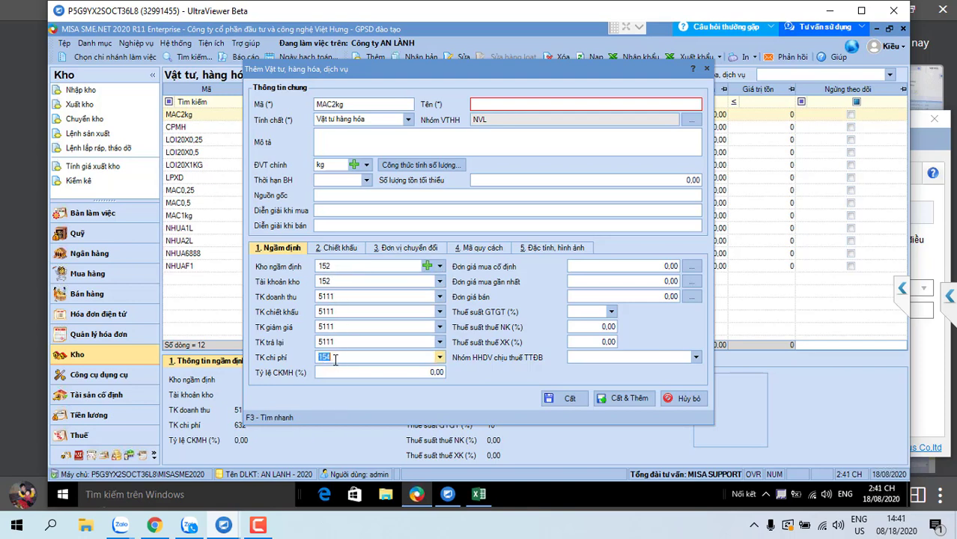
{"action": "left_click", "coordinate": [345, 265]}
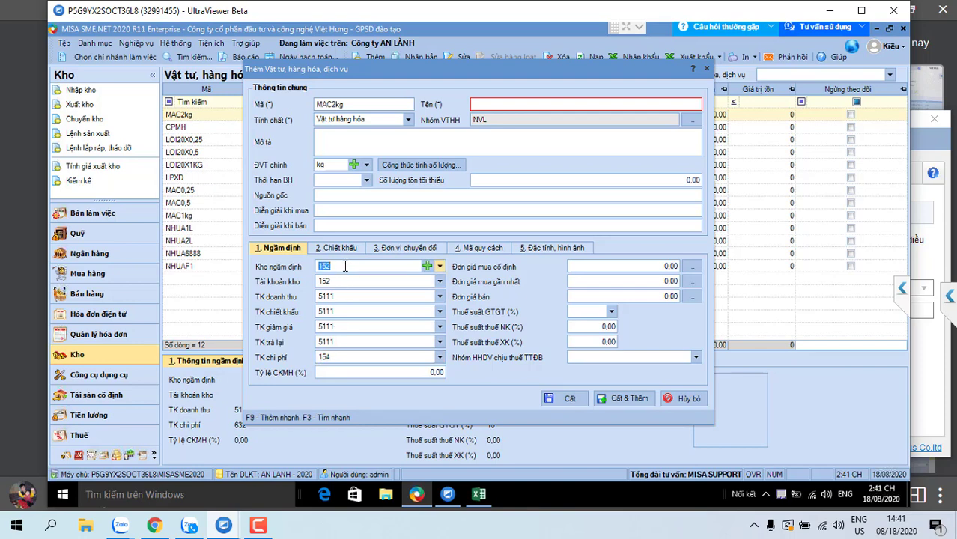
{"action": "left_click", "coordinate": [324, 358]}
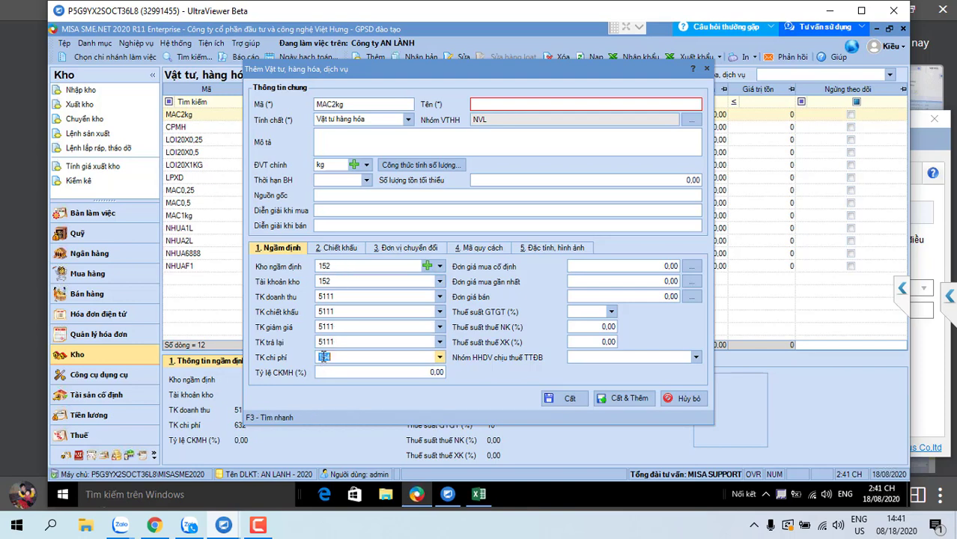
{"action": "left_click", "coordinate": [332, 106]}
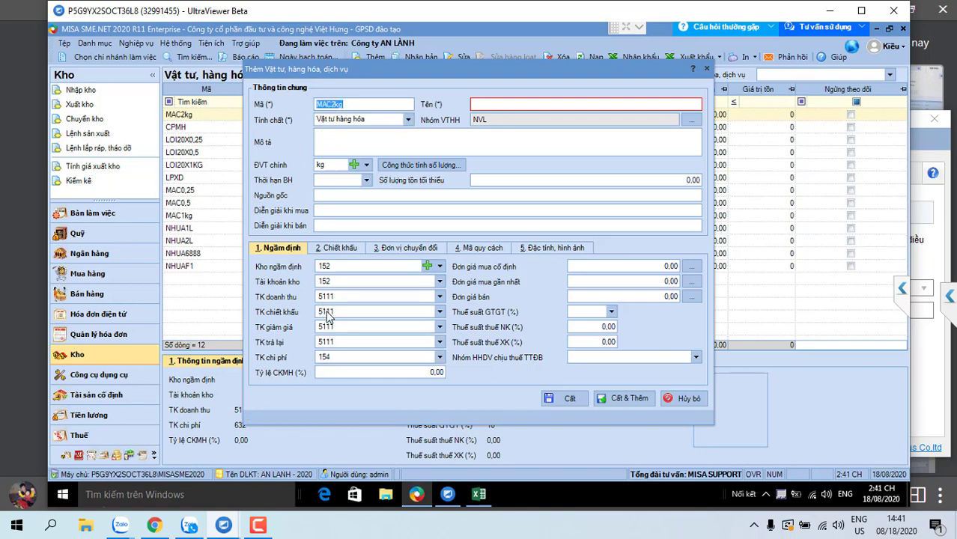
{"action": "left_click", "coordinate": [345, 358]}
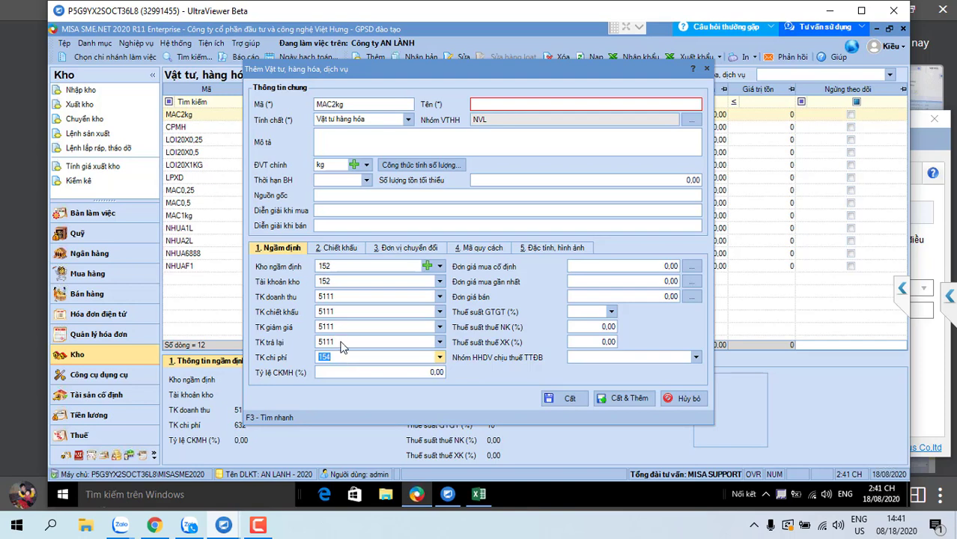
{"action": "left_click", "coordinate": [338, 356]}
- Discard the unsaved item and start a new entry in the Vật tư, hàng hóa, dịch vụ list
{"action": "left_click", "coordinate": [684, 398]}
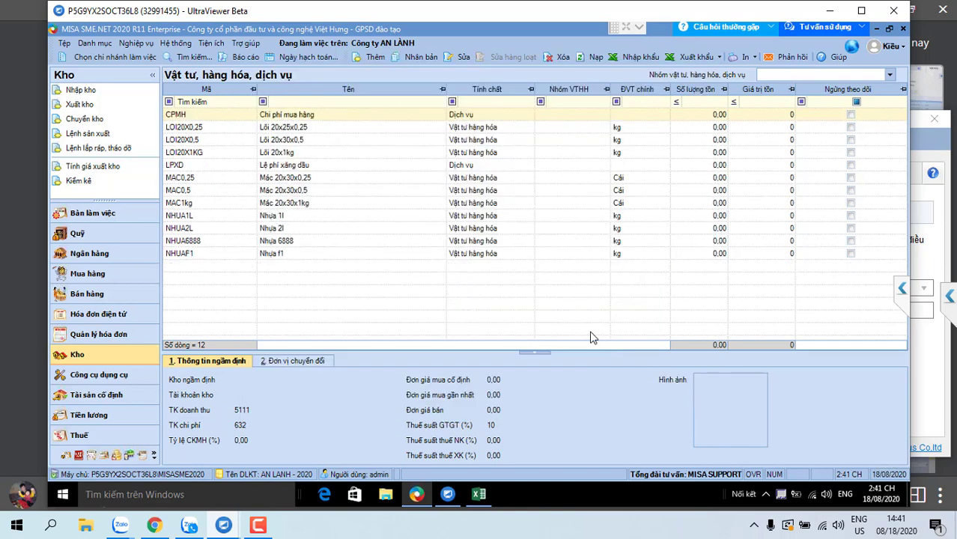
{"action": "left_click", "coordinate": [376, 57]}
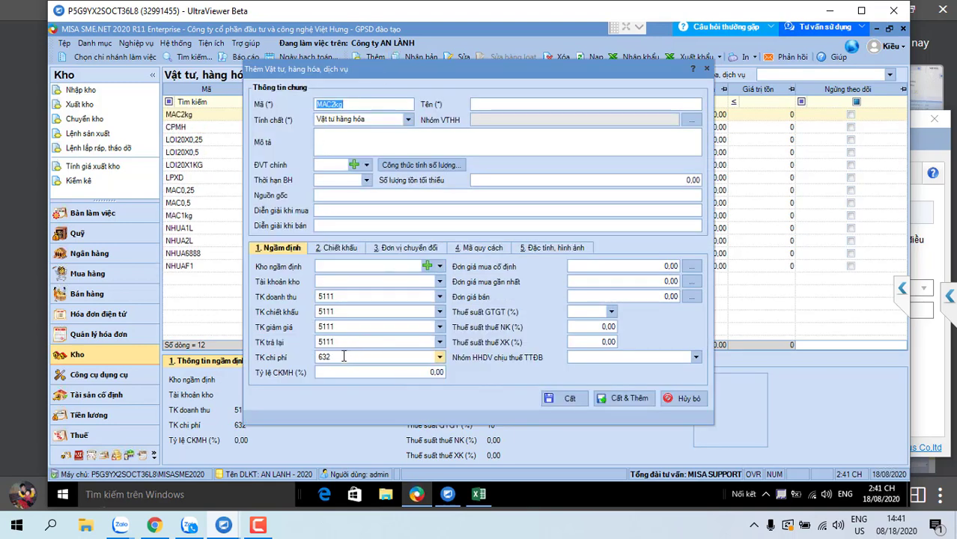
- Discard the new item entry and examine the default warehouse and expense account (TK chi phí) of item LOI20X1KG
{"action": "left_click", "coordinate": [344, 356]}
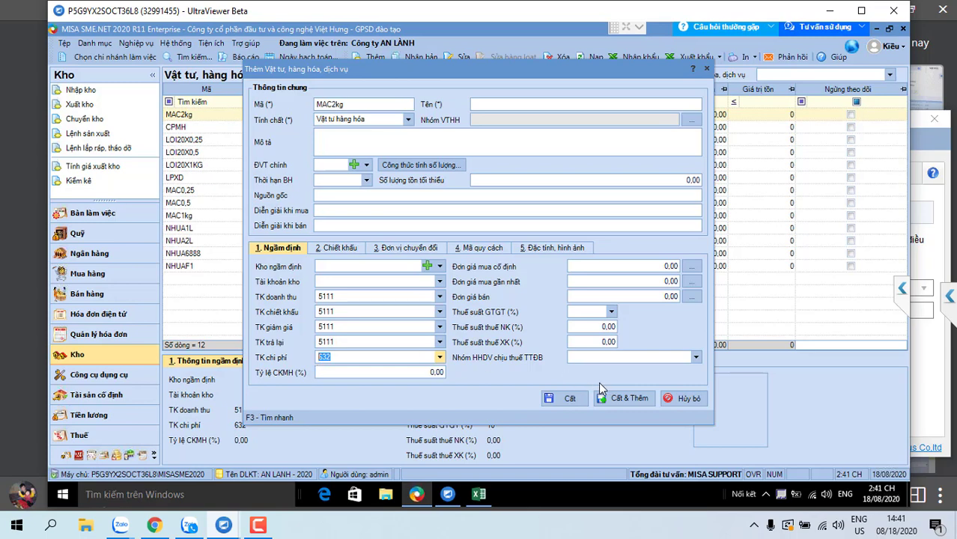
{"action": "left_click", "coordinate": [668, 399]}
{"action": "left_click", "coordinate": [187, 154]}
{"action": "double_click", "coordinate": [187, 154]}
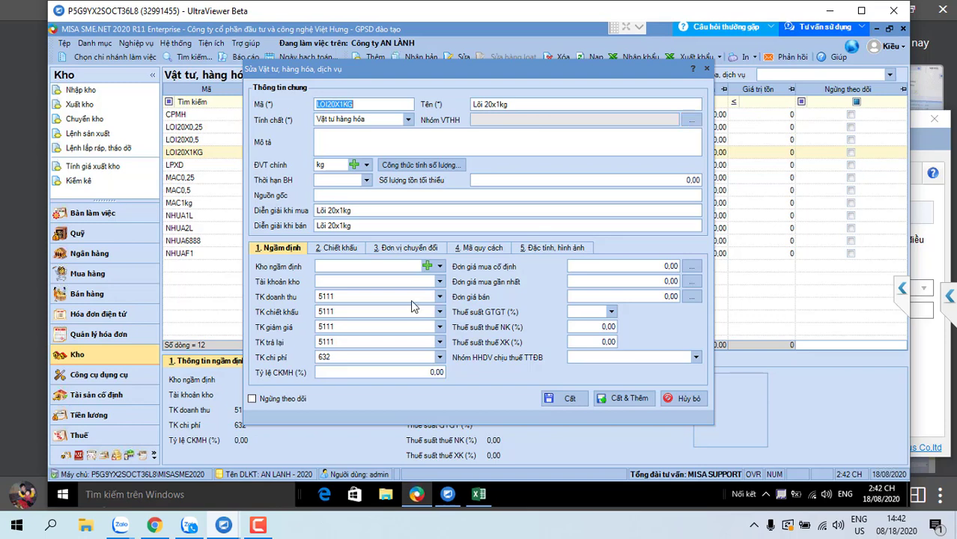
{"action": "left_click", "coordinate": [380, 282]}
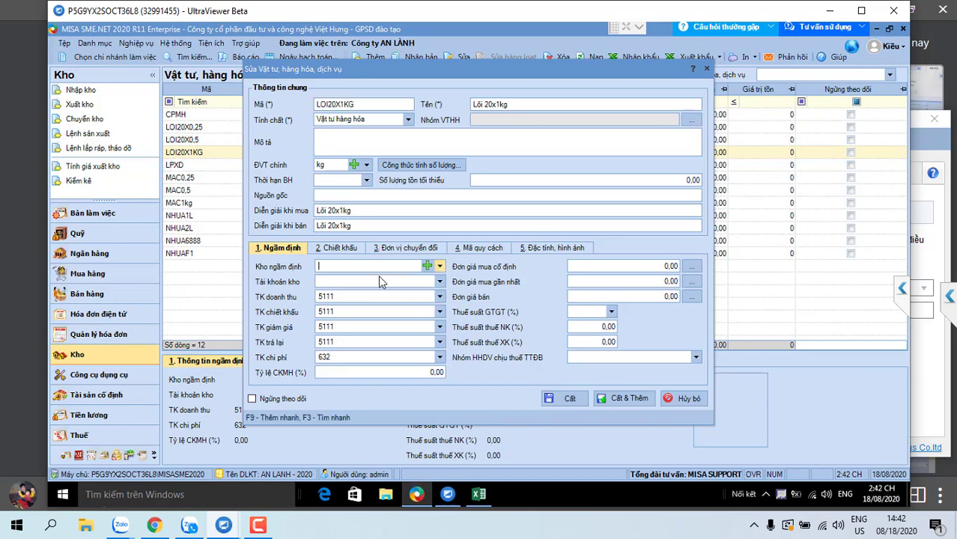
{"action": "left_click", "coordinate": [327, 357]}
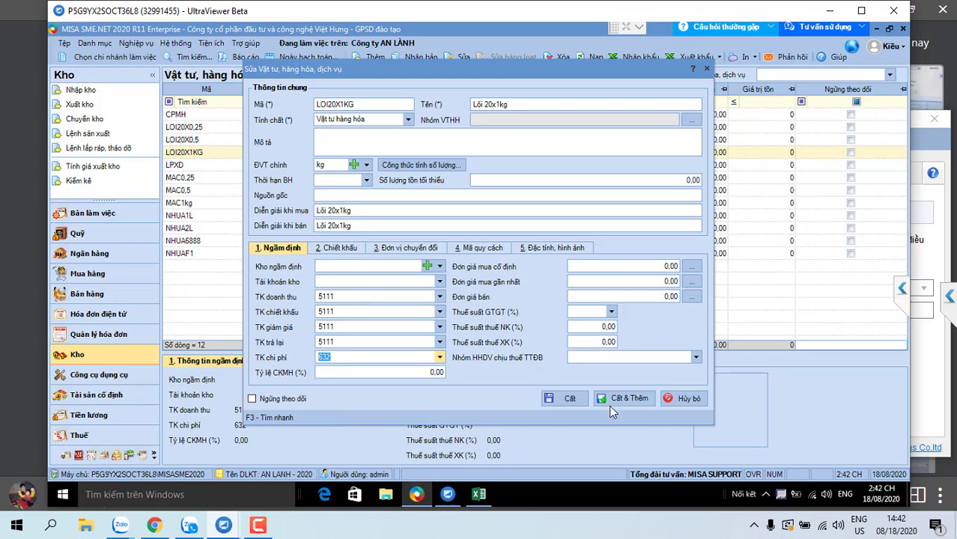
{"action": "left_click", "coordinate": [673, 400]}
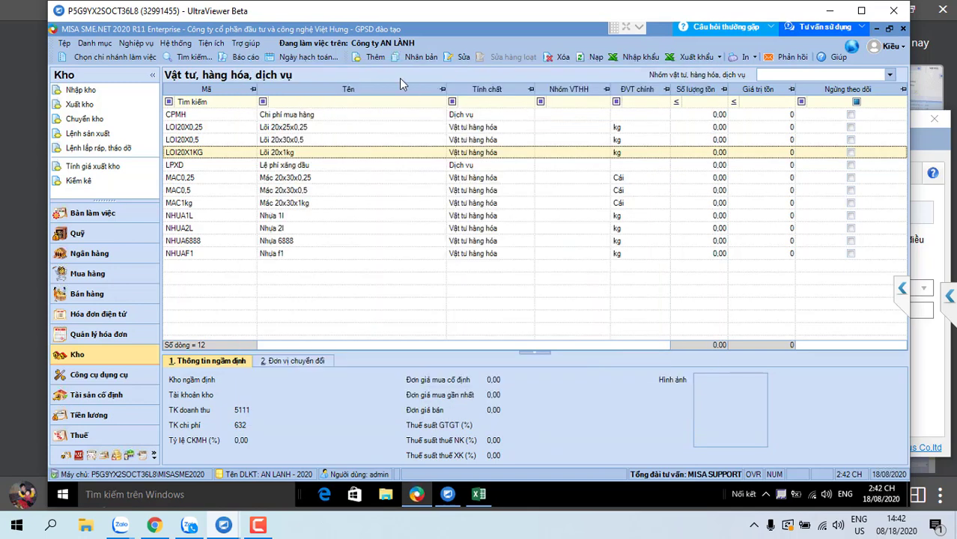
- View the opening balances (Nhập số dư ban đầu) for inventory stock, Tồn kho vật tư, hàng hóa
{"action": "left_click", "coordinate": [136, 43]}
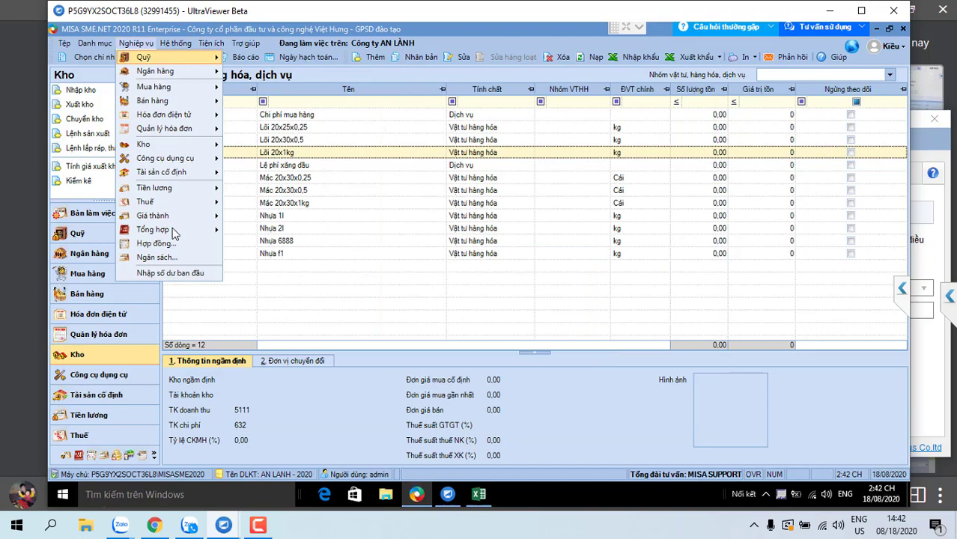
{"action": "left_click", "coordinate": [185, 271]}
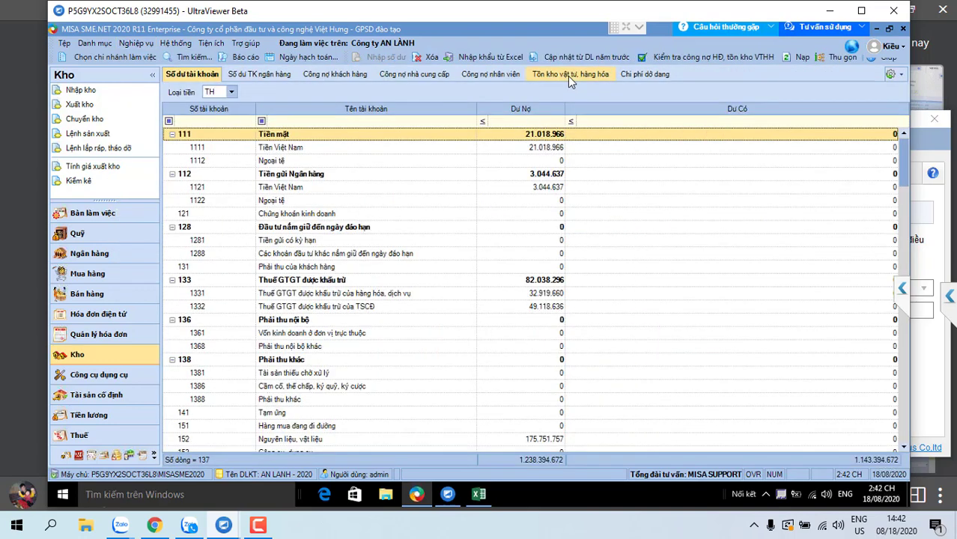
{"action": "left_click", "coordinate": [568, 75]}
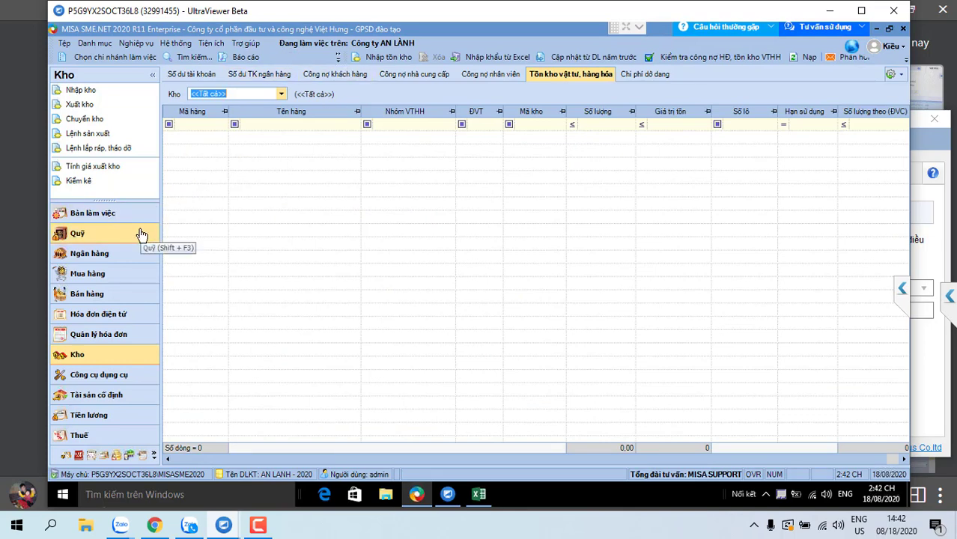
- Return to the Vật tư hàng hóa catalogue and start a new item entry
{"action": "left_click", "coordinate": [94, 43]}
{"action": "mouse_move", "coordinate": [123, 149]}
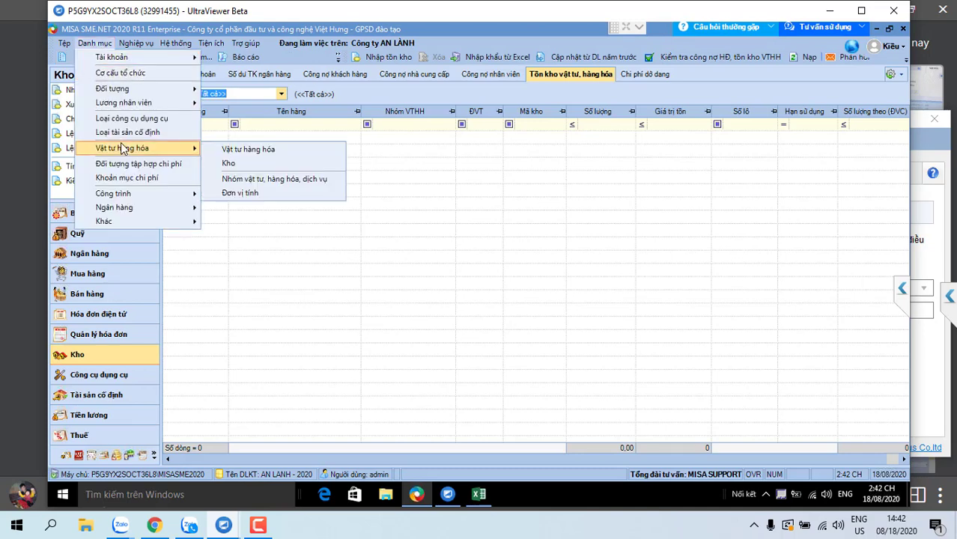
{"action": "left_click", "coordinate": [250, 152]}
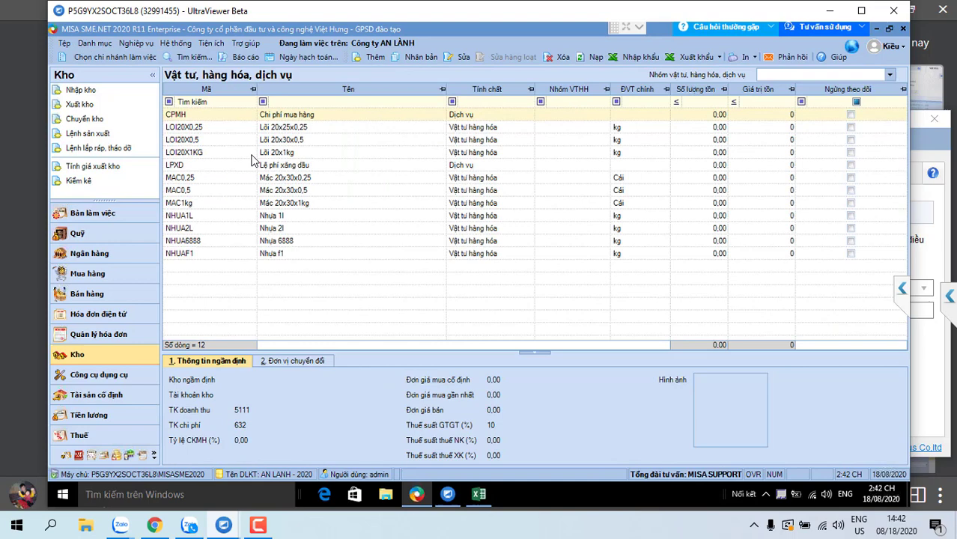
{"action": "left_click", "coordinate": [212, 180]}
{"action": "left_click", "coordinate": [375, 58]}
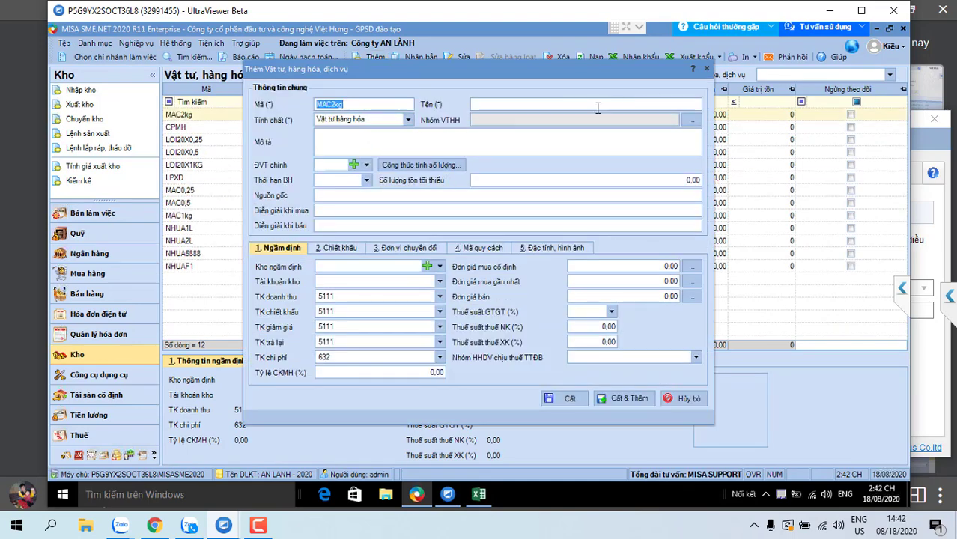
- Assign the new item to the raw materials group NVL (Nguyên vật liệu)
{"action": "left_click", "coordinate": [582, 119]}
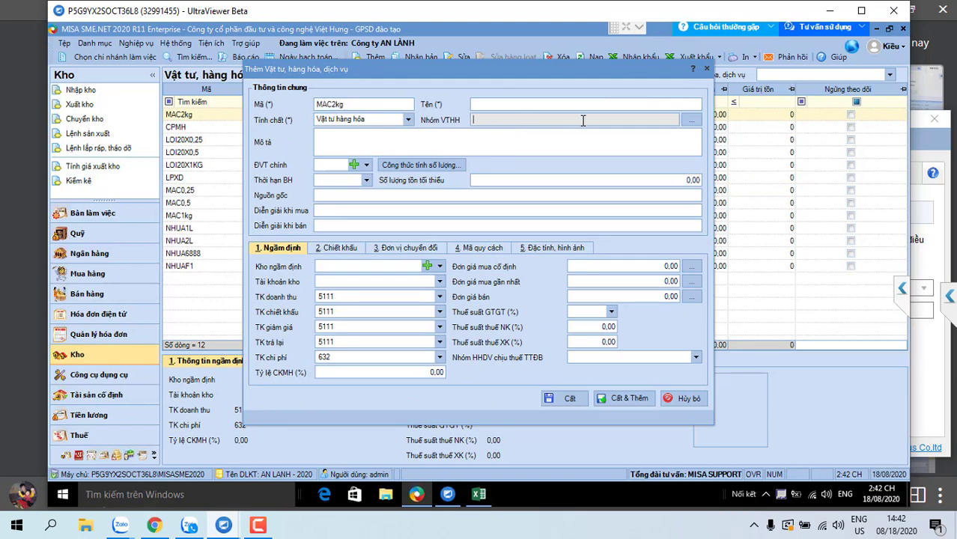
{"action": "left_click", "coordinate": [689, 121]}
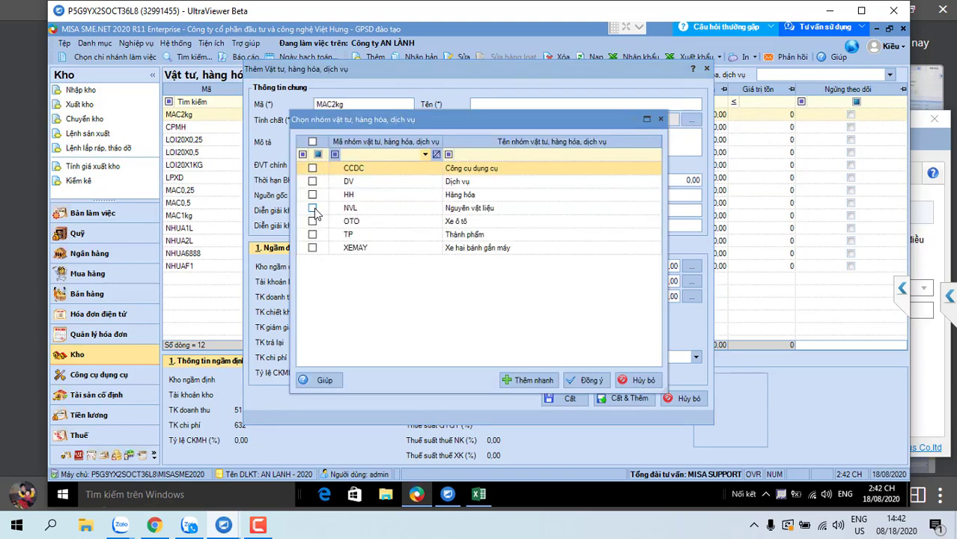
{"action": "left_click", "coordinate": [317, 149]}
{"action": "left_click", "coordinate": [580, 376]}
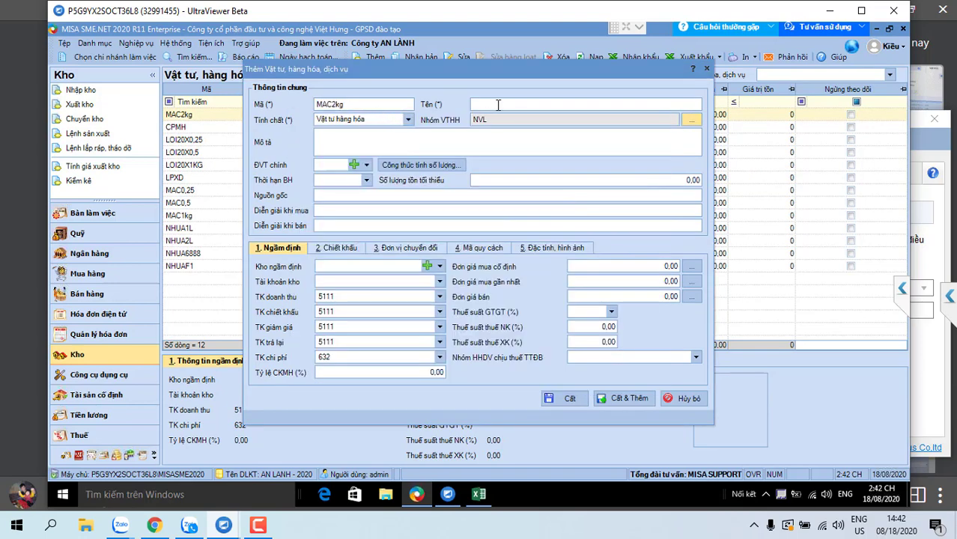
- Name the item Thùng bia and set its code to BIA
{"action": "left_click", "coordinate": [498, 105]}
{"action": "type", "text": "Thùng bia"}
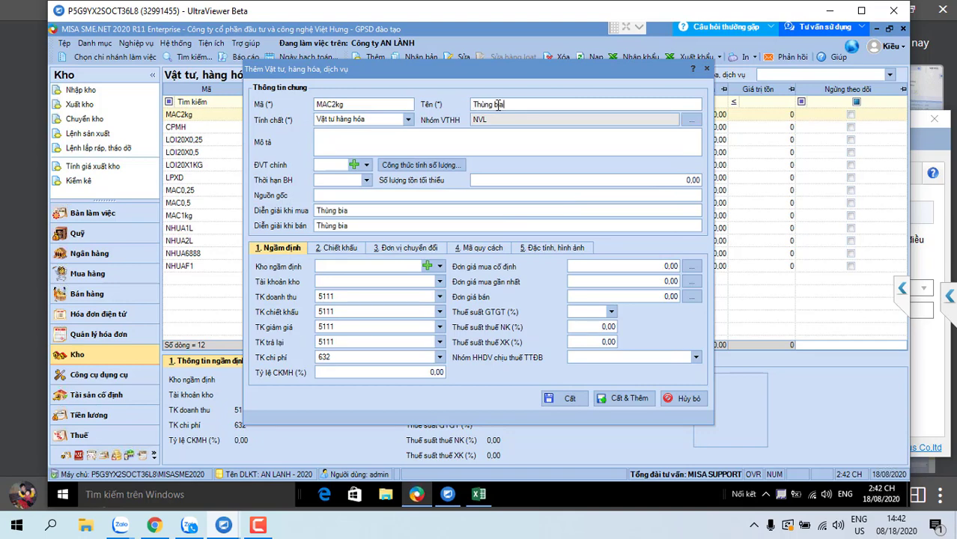
{"action": "left_click", "coordinate": [393, 105]}
{"action": "type", "text": "THUNGBIA"}
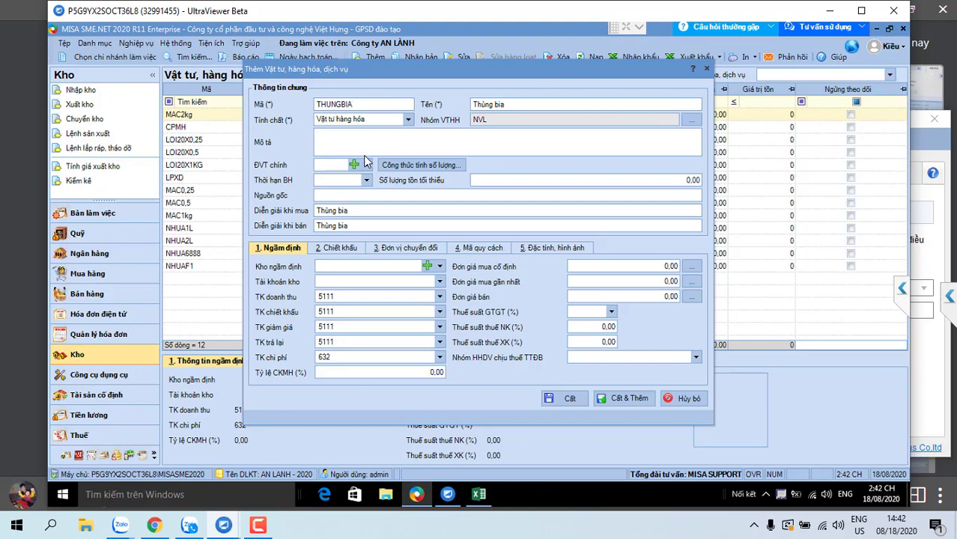
{"action": "left_click_drag", "start_coordinate": [358, 105], "coordinate": [316, 101]}
{"action": "type", "text": "BIA"}
- Set the item's main unit (ĐVT chính) to Chai
{"action": "left_click", "coordinate": [367, 167]}
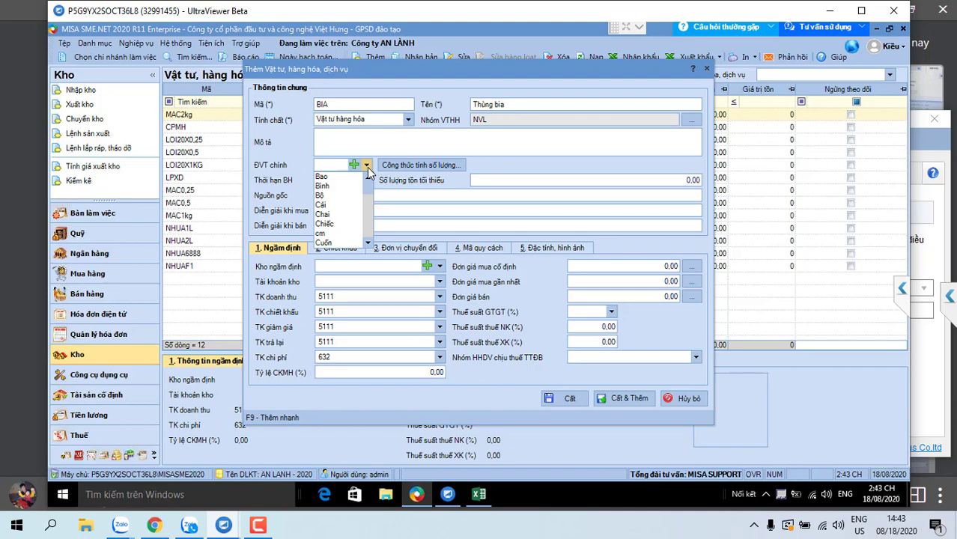
{"action": "type", "text": "chau"}
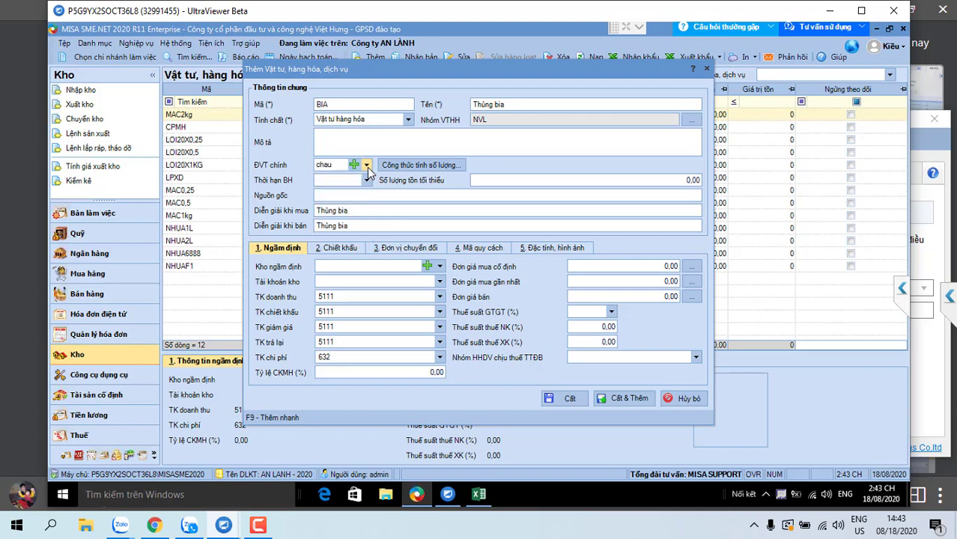
{"action": "key", "text": "BackSpace"}
{"action": "type", "text": "i"}
{"action": "left_click", "coordinate": [340, 178]}
{"action": "double_click", "coordinate": [315, 167]}
{"action": "type", "text": "Th"}
{"action": "key", "text": "ctrl+z"}
- Set the default warehouse and inventory account to 152 and the expense account (TK chi phí) to 154
{"action": "left_click", "coordinate": [327, 264]}
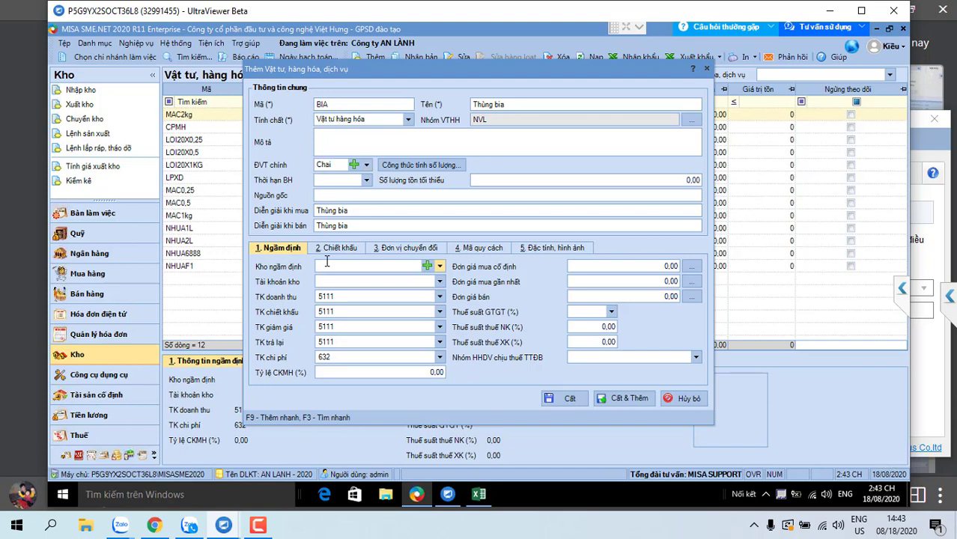
{"action": "type", "text": "152"}
{"action": "left_click", "coordinate": [345, 357]}
{"action": "type", "text": "154"}
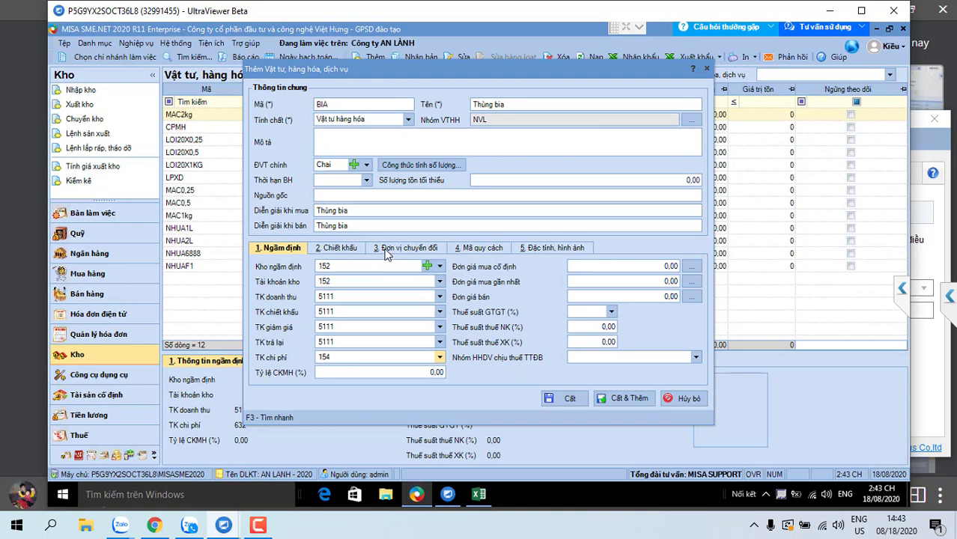
- Add Thùng as a conversion unit (Đơn vị chuyển đổi) of the item
{"action": "left_click", "coordinate": [387, 251]}
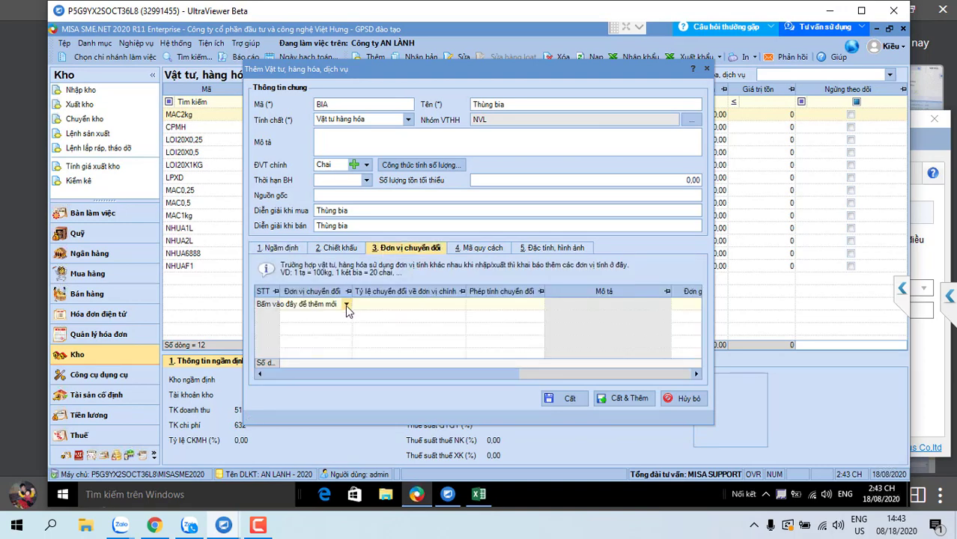
{"action": "left_click", "coordinate": [346, 305]}
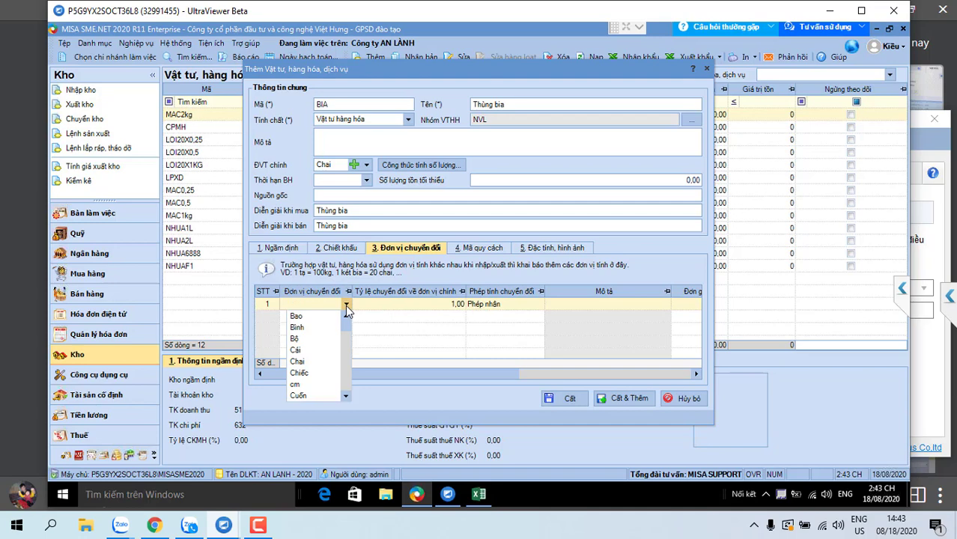
{"action": "type", "text": "Thung"}
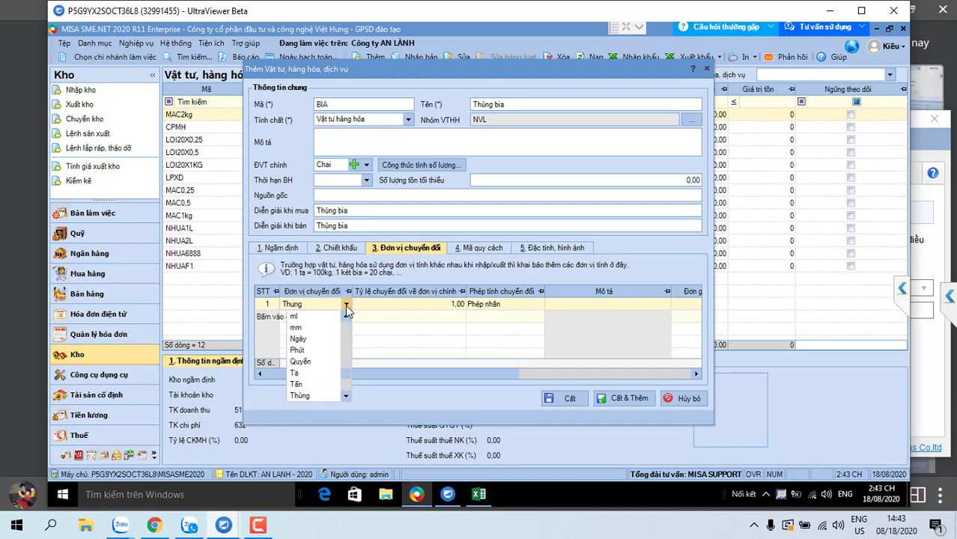
{"action": "left_click", "coordinate": [303, 395]}
- Set the Thùng conversion ratio to the main unit to 24 with Phép nhân as the conversion operation
{"action": "left_click", "coordinate": [408, 310]}
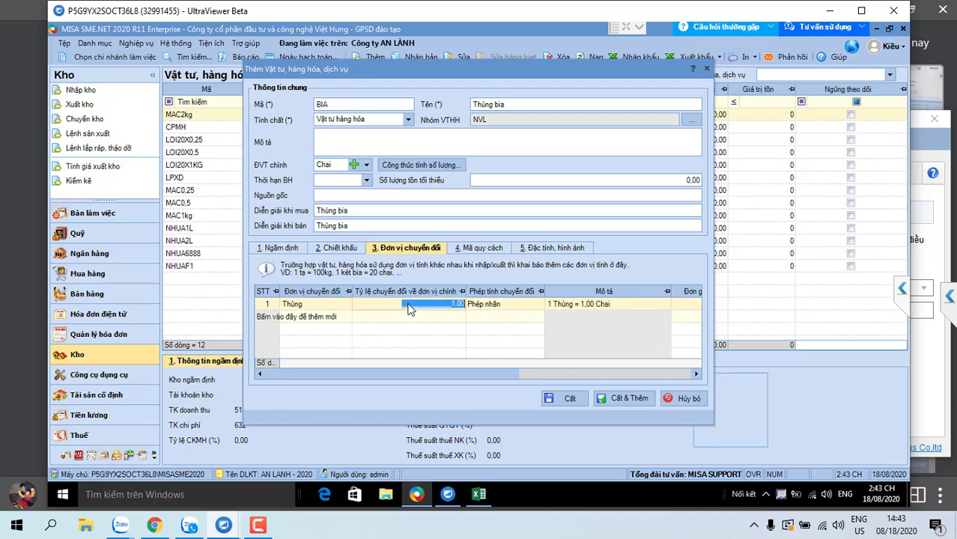
{"action": "type", "text": "24"}
{"action": "left_click", "coordinate": [500, 304]}
{"action": "left_click", "coordinate": [502, 303]}
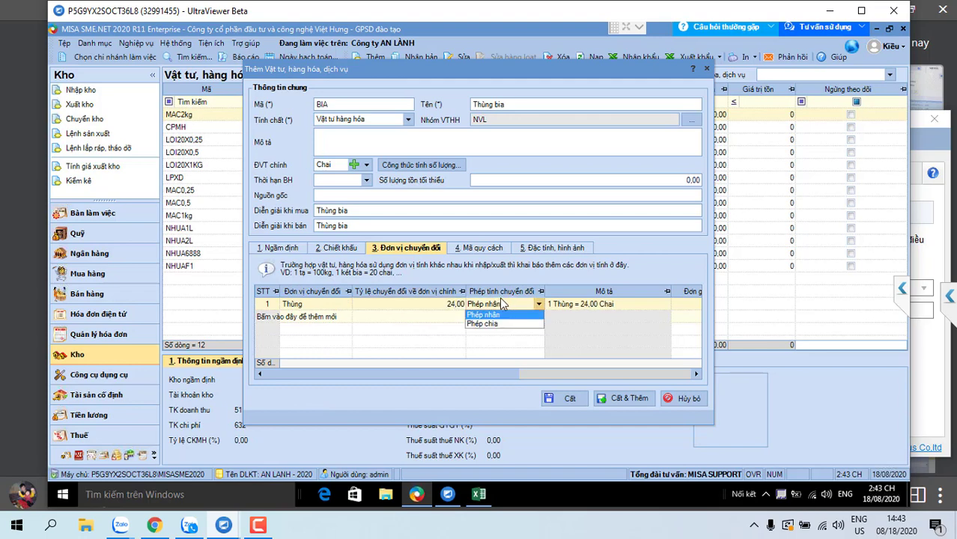
{"action": "left_click", "coordinate": [491, 314]}
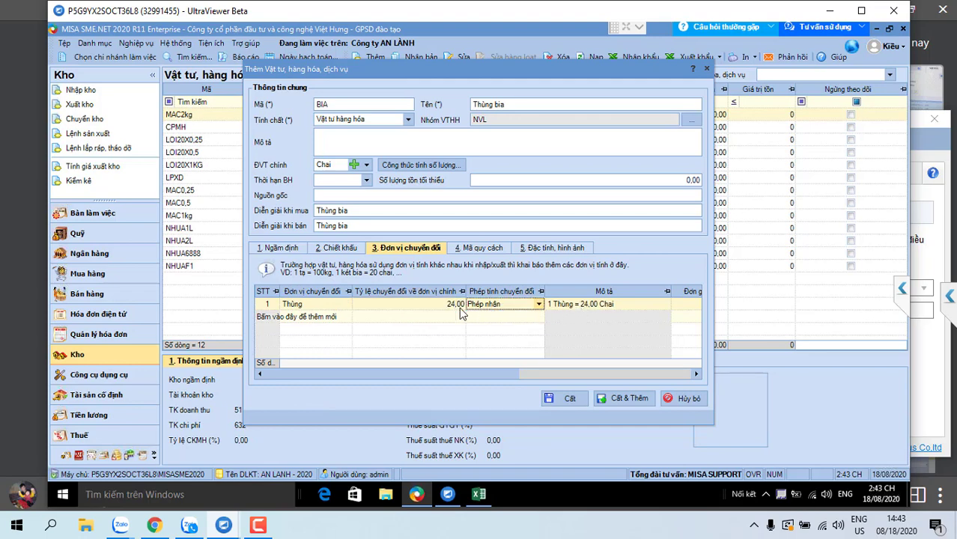
- Check the Thùng conversion row against the main unit Chai and save the BIA item
{"action": "left_click", "coordinate": [292, 309]}
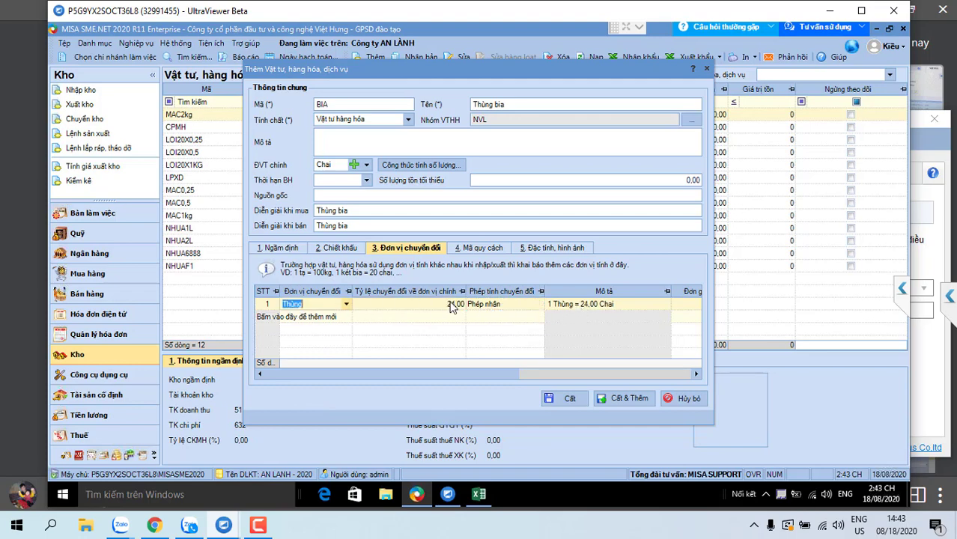
{"action": "key", "text": "Tab"}
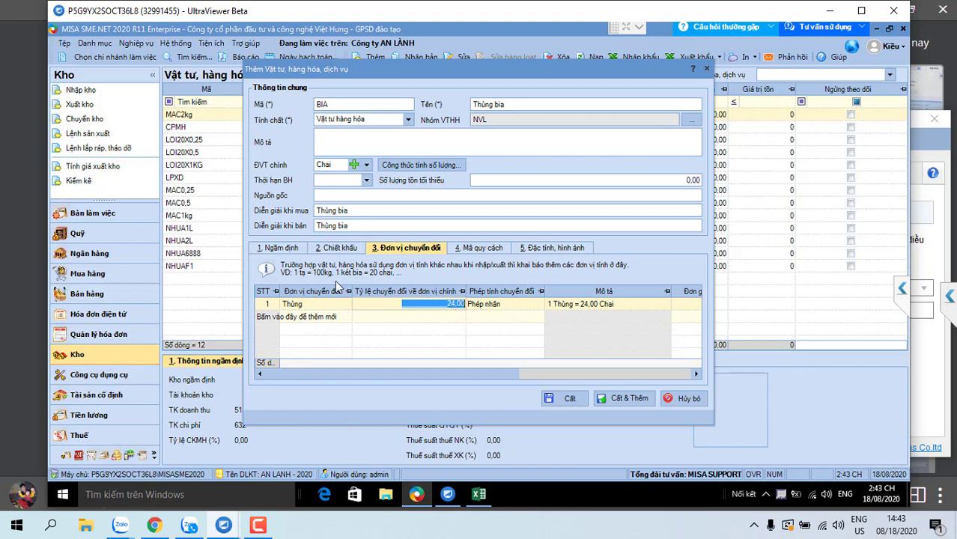
{"action": "left_click", "coordinate": [292, 306]}
{"action": "key", "text": "Tab"}
{"action": "left_click", "coordinate": [367, 167]}
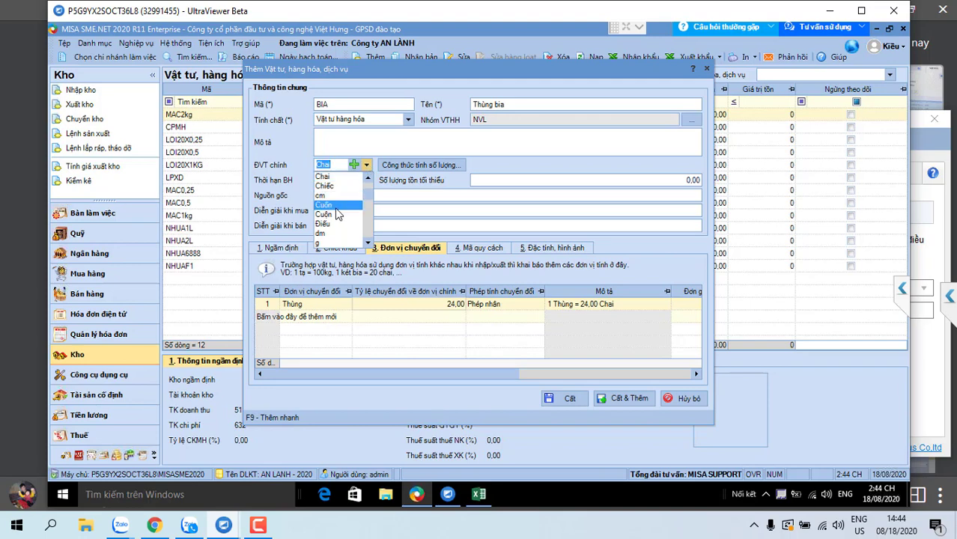
{"action": "left_click", "coordinate": [303, 307]}
{"action": "left_click", "coordinate": [379, 305]}
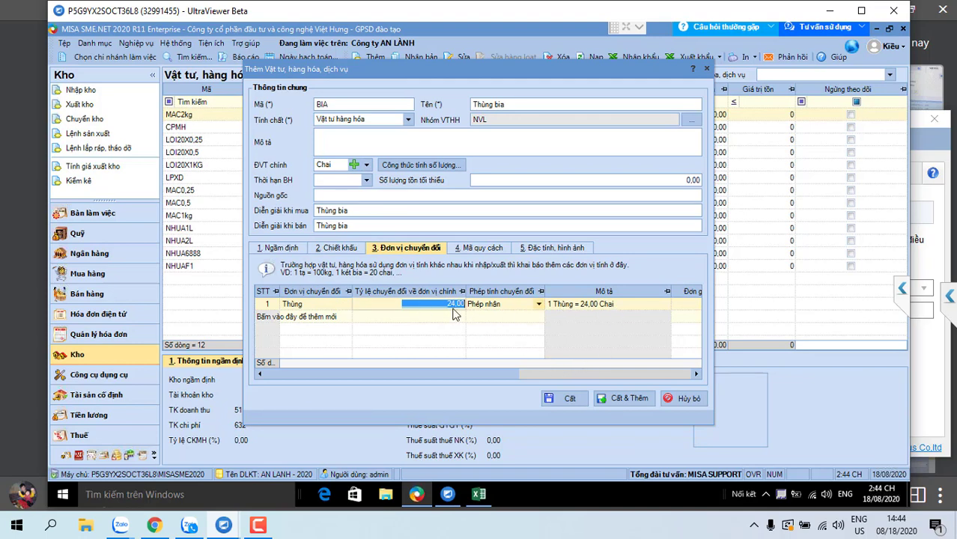
{"action": "left_click", "coordinate": [566, 395]}
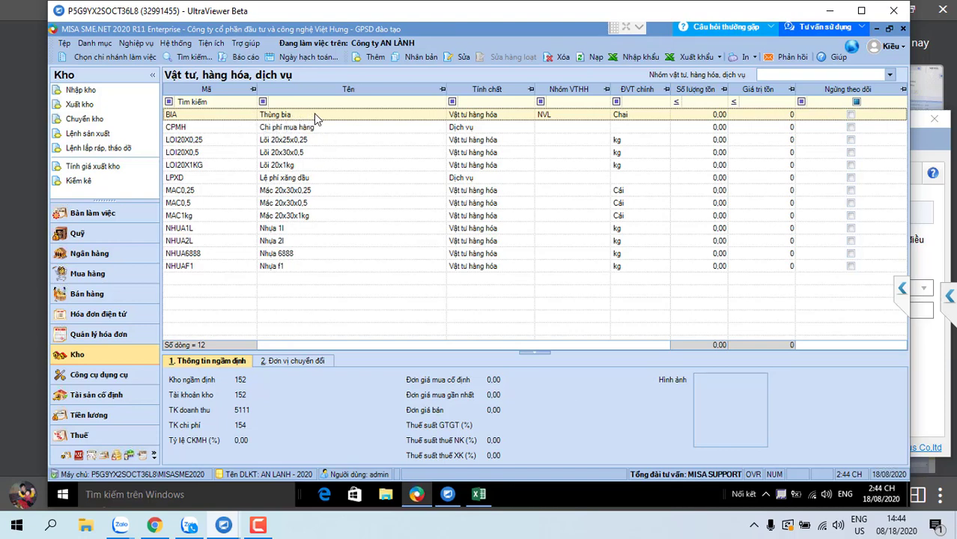
- Start a new inventory item with the code MAC10.1 and the name Mác 10.1
{"action": "left_click", "coordinate": [283, 191]}
{"action": "key", "text": "ctrl+n"}
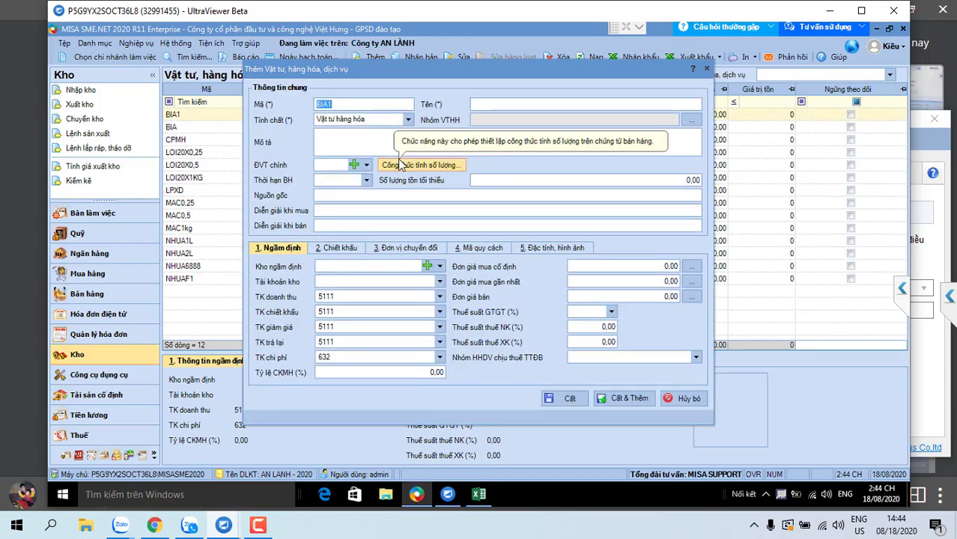
{"action": "type", "text": "MAc"}
{"action": "key", "text": "BackSpace"}
{"action": "key", "text": "BackSpace"}
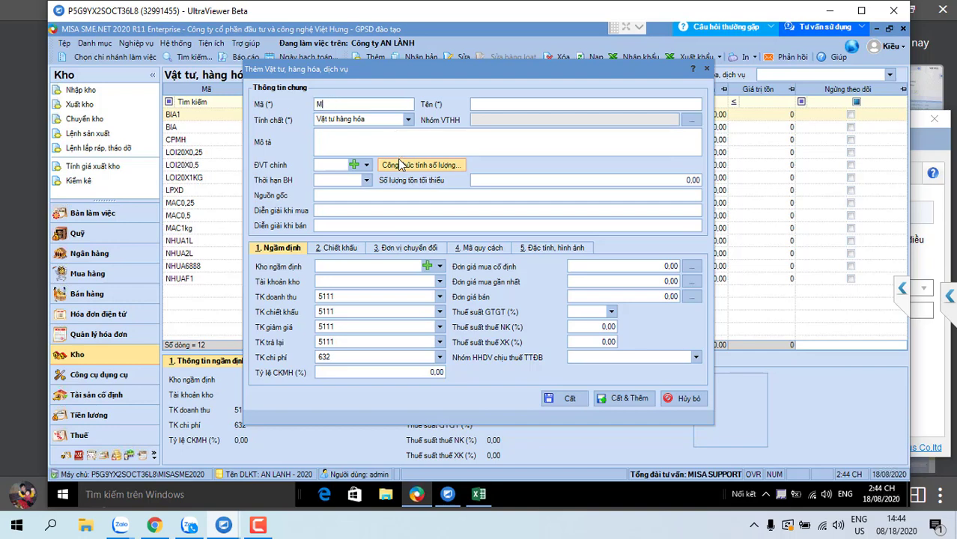
{"action": "type", "text": "AC10.1"}
{"action": "key", "text": "Tab"}
{"action": "type", "text": "Mác 10.1"}
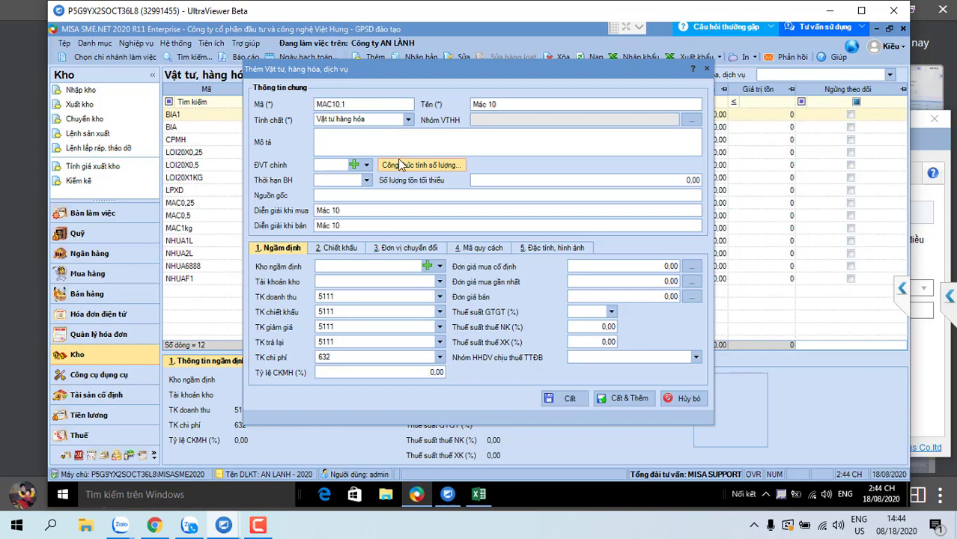
- Set the item's type (Tính chất) to Vật tư hàng hóa and assign it to the HH (Hàng hóa) group
{"action": "left_click", "coordinate": [409, 120]}
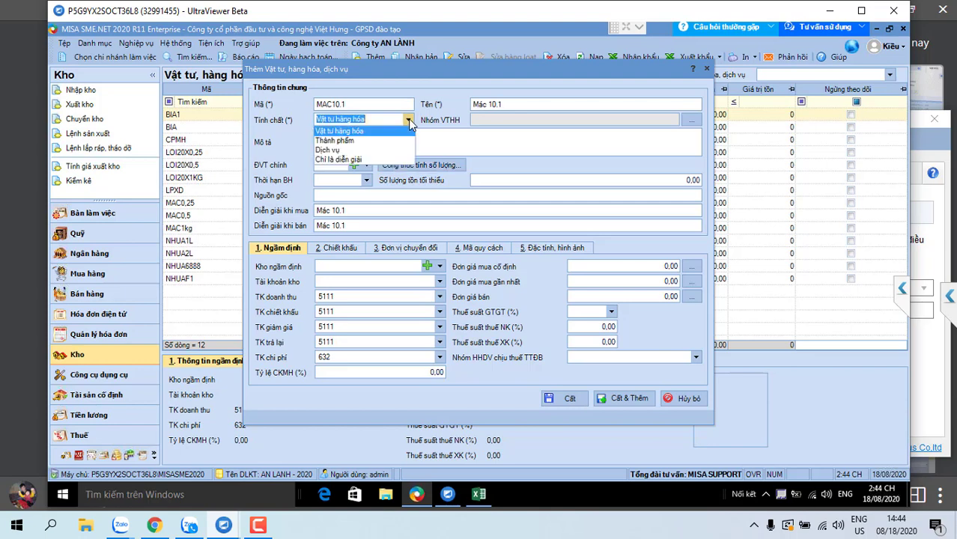
{"action": "left_click", "coordinate": [350, 131]}
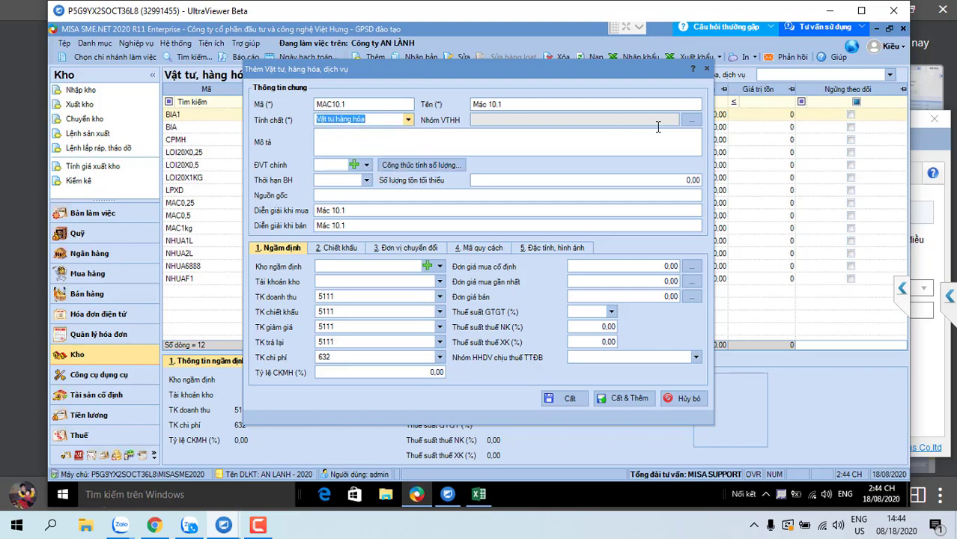
{"action": "left_click", "coordinate": [689, 120]}
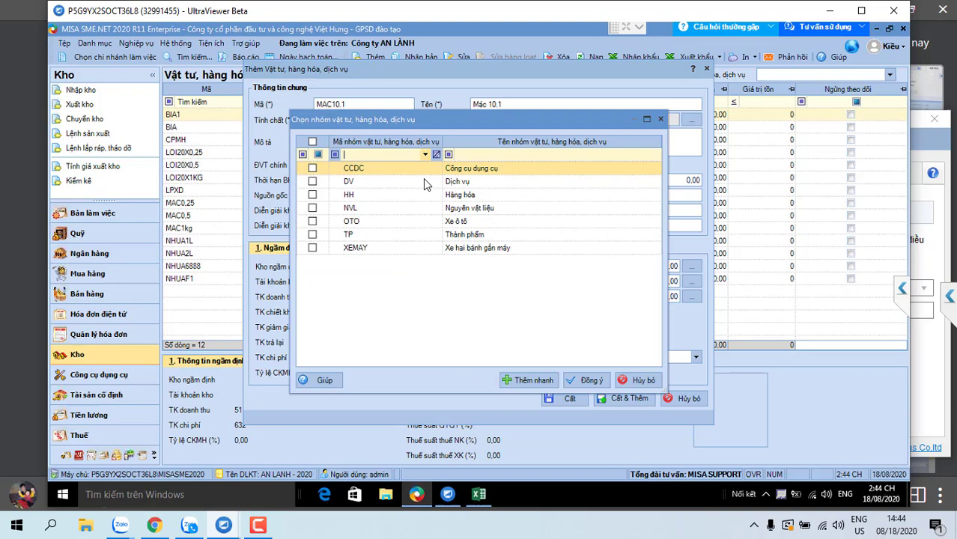
{"action": "left_click", "coordinate": [313, 194]}
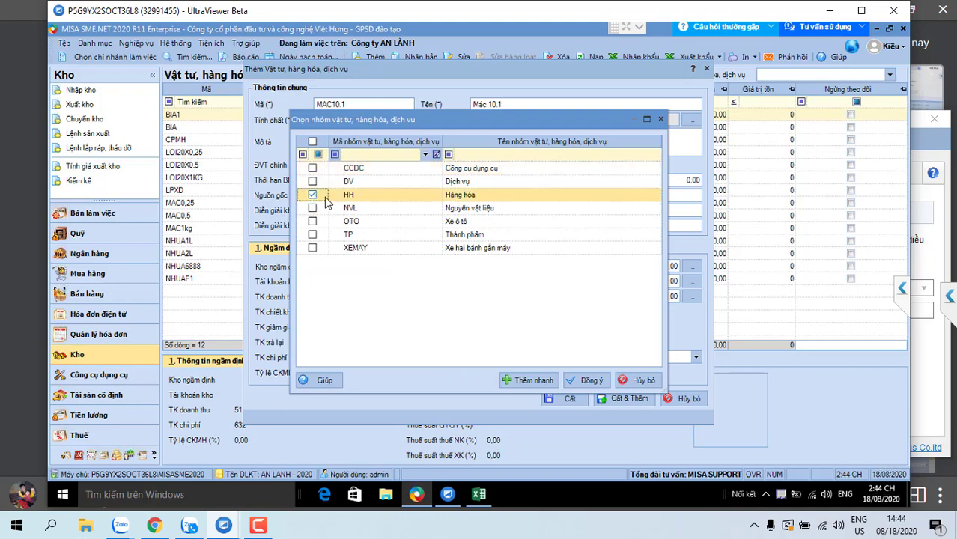
{"action": "left_click", "coordinate": [592, 380]}
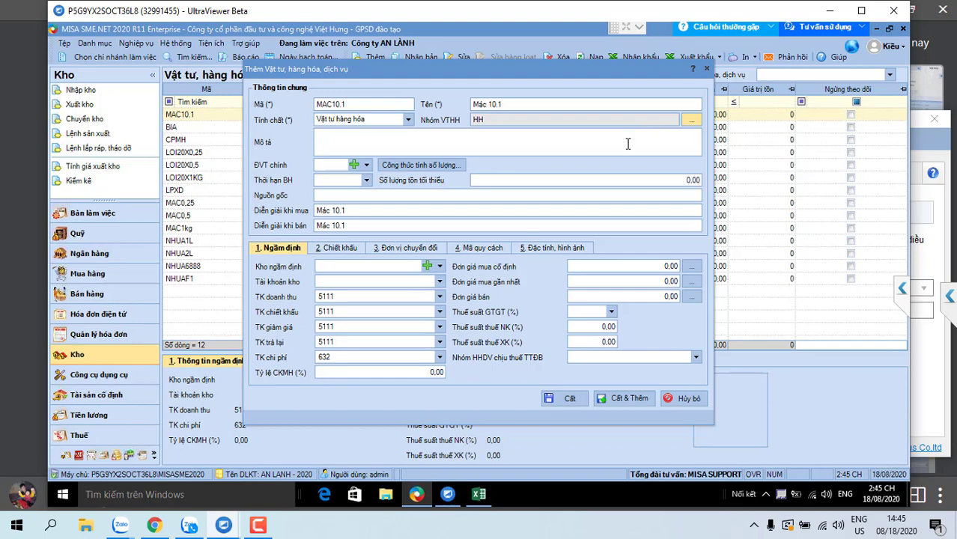
- Set the main unit (ĐVT chính) of the Mác 10.1 item to kg
{"action": "left_click", "coordinate": [367, 165]}
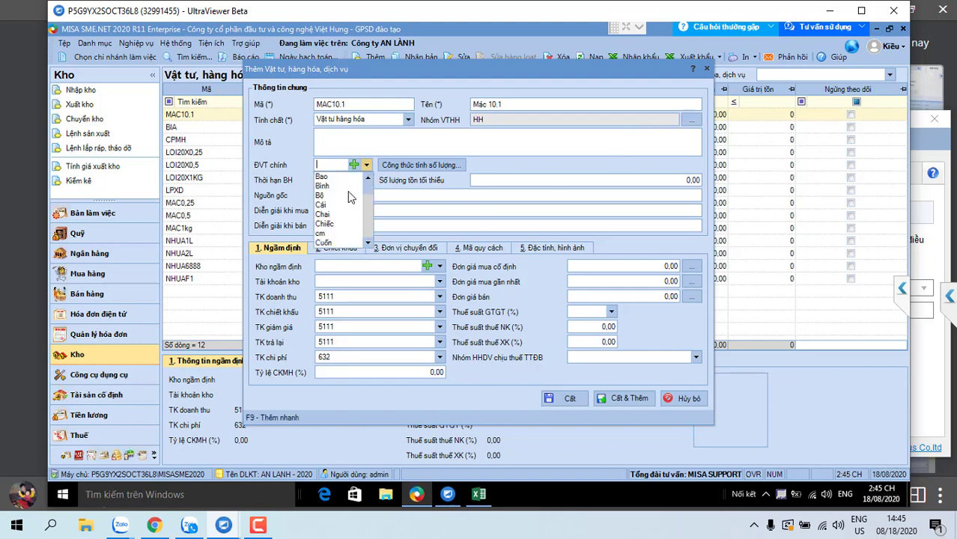
{"action": "type", "text": "kg"}
{"action": "key", "text": "Return"}
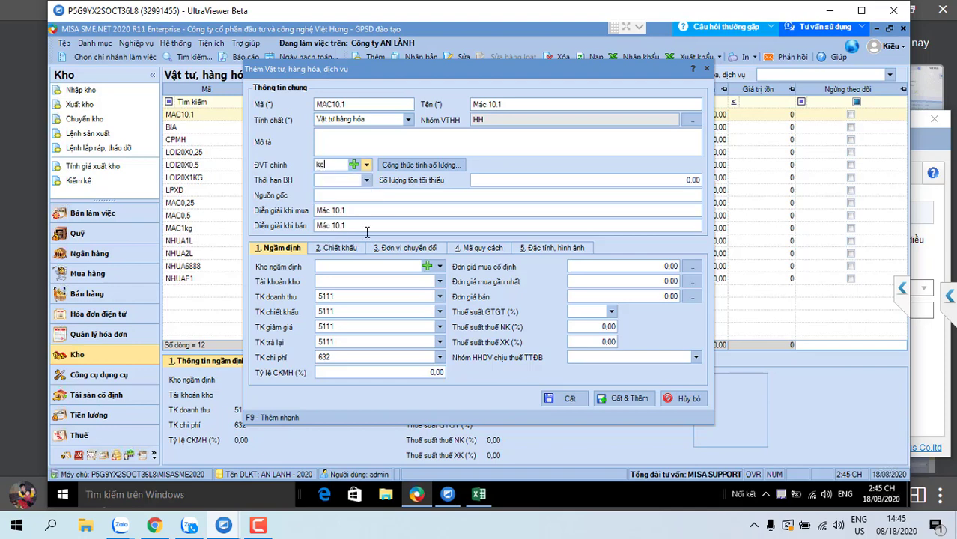
- Create warehouse 156 named kho HH with inventory account (TK kho) 156 as the item's default warehouse
{"action": "left_click", "coordinate": [358, 270]}
{"action": "type", "text": "156"}
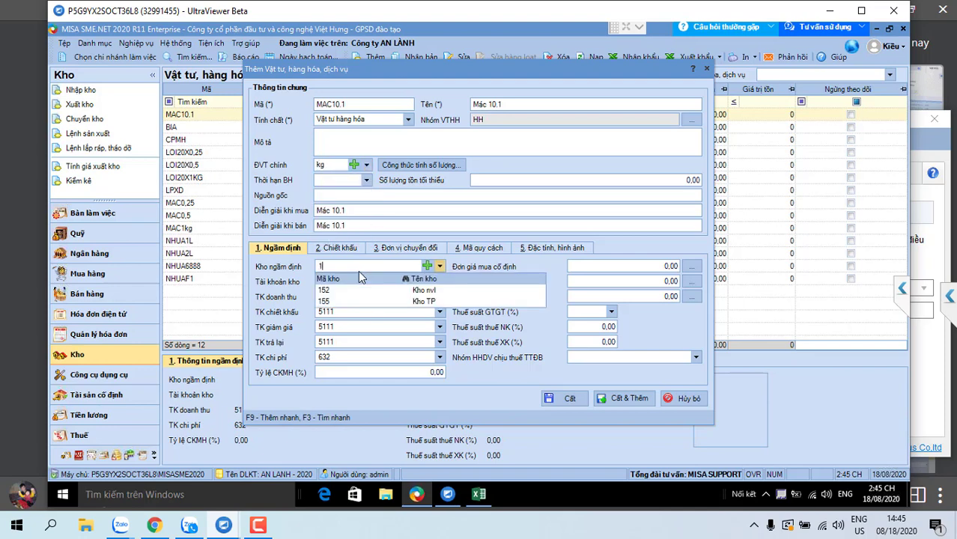
{"action": "left_click", "coordinate": [439, 267]}
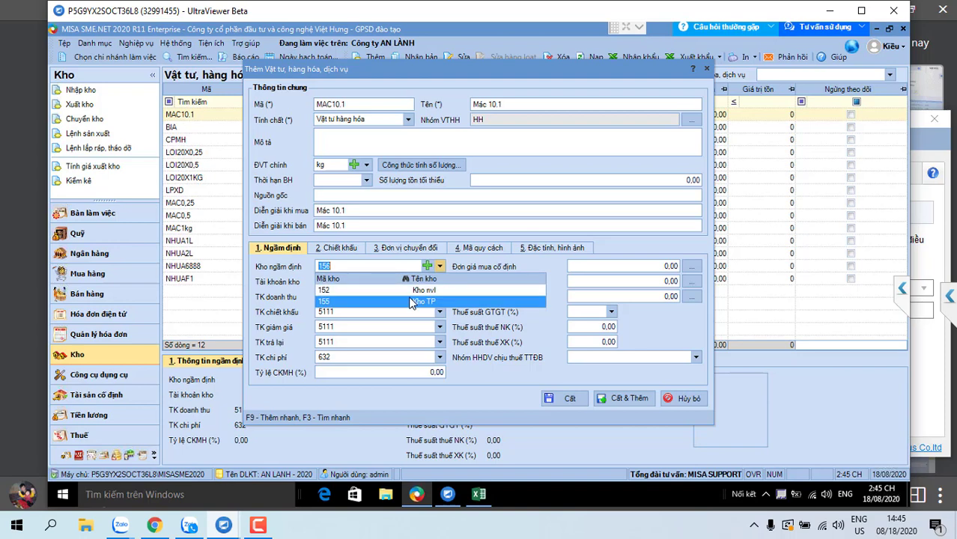
{"action": "left_click", "coordinate": [427, 266]}
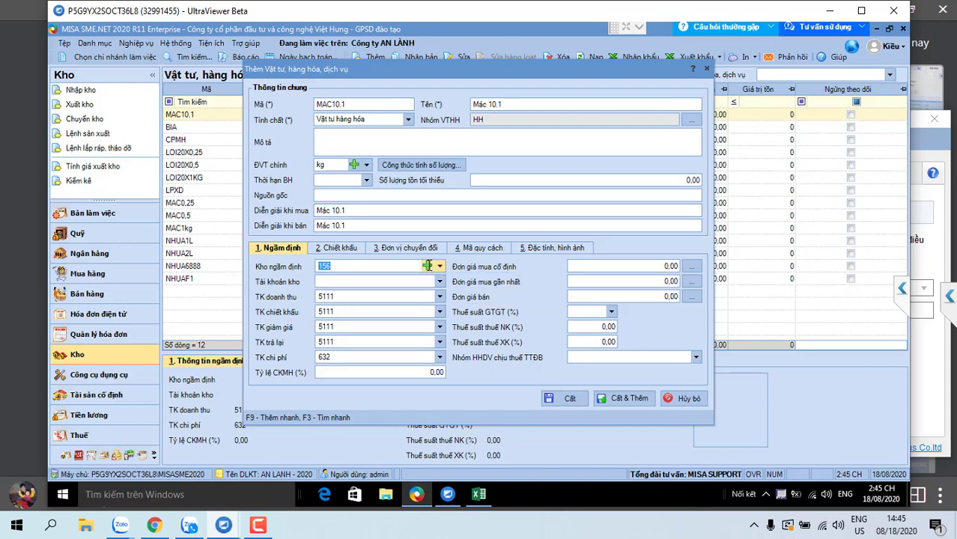
{"action": "left_click", "coordinate": [427, 266]}
{"action": "type", "text": "15"}
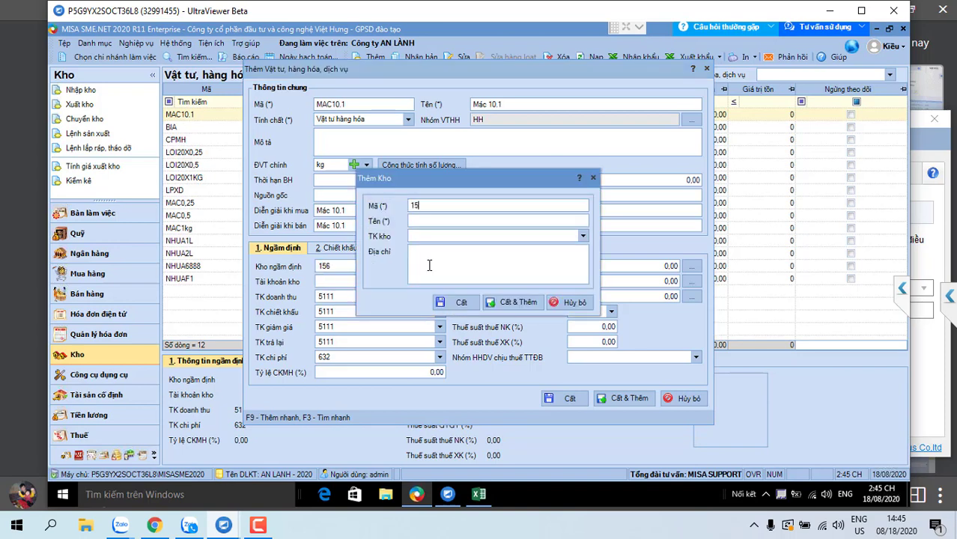
{"action": "type", "text": "6"}
{"action": "key", "text": "Tab"}
{"action": "type", "text": "kho HH"}
{"action": "left_click", "coordinate": [443, 237]}
{"action": "type", "text": "156"}
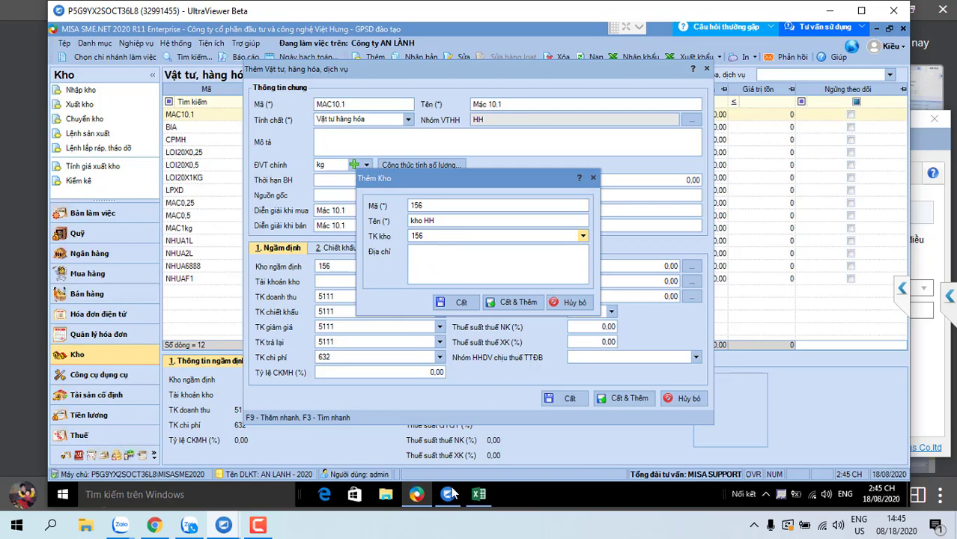
{"action": "left_click", "coordinate": [459, 303]}
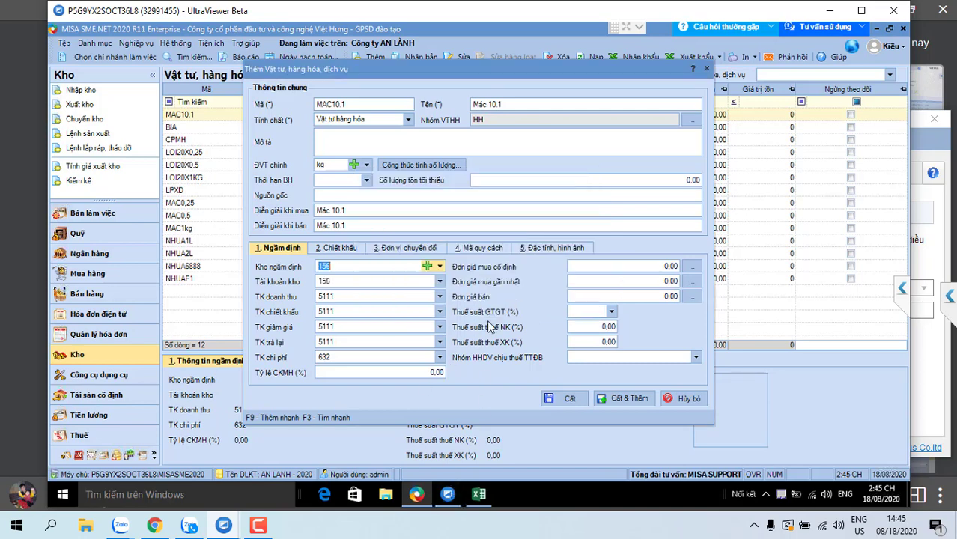
- Choose 5111 as the revenue account (TK doanh thu) and 632 as the expense account (TK chi phí)
{"action": "left_click", "coordinate": [440, 297]}
{"action": "left_click", "coordinate": [377, 330]}
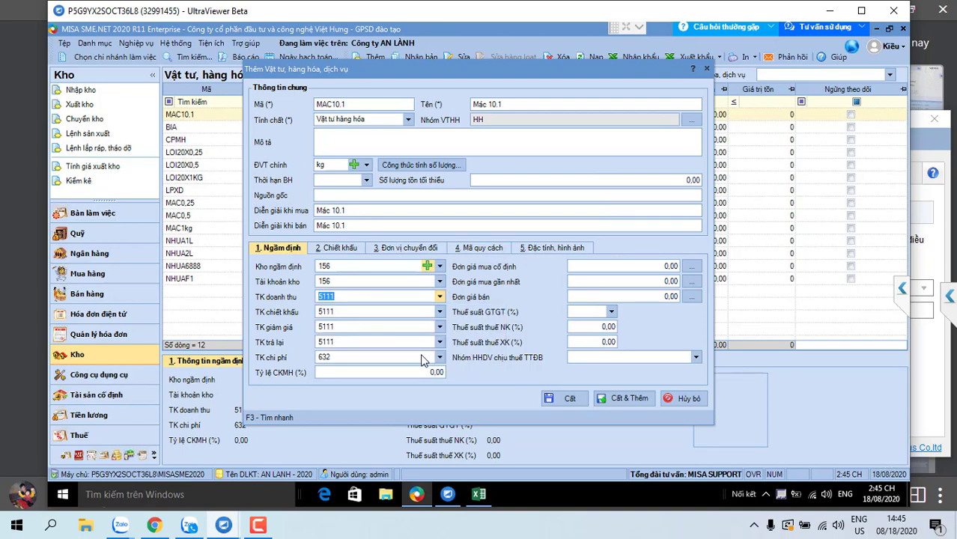
{"action": "left_click", "coordinate": [439, 357]}
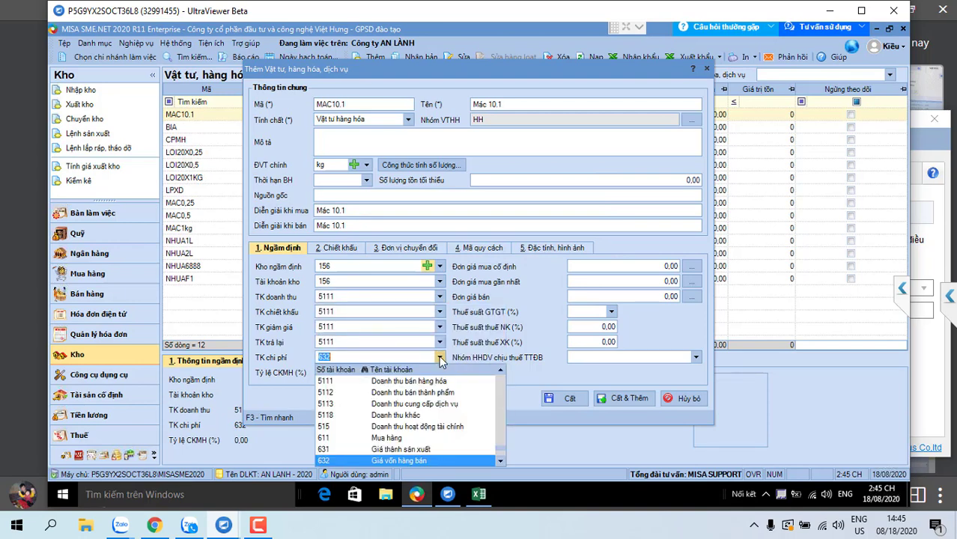
{"action": "left_click", "coordinate": [399, 460]}
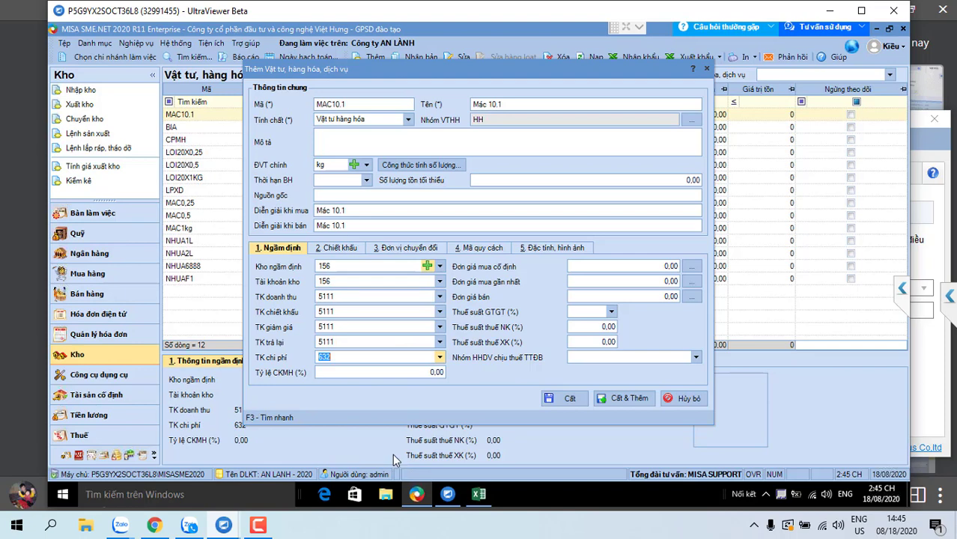
- Review the item's expense account (TK chi phí) together with its default warehouse (Kho ngầm định)
{"action": "left_click", "coordinate": [350, 358]}
{"action": "double_click", "coordinate": [313, 357]}
{"action": "left_click", "coordinate": [335, 360]}
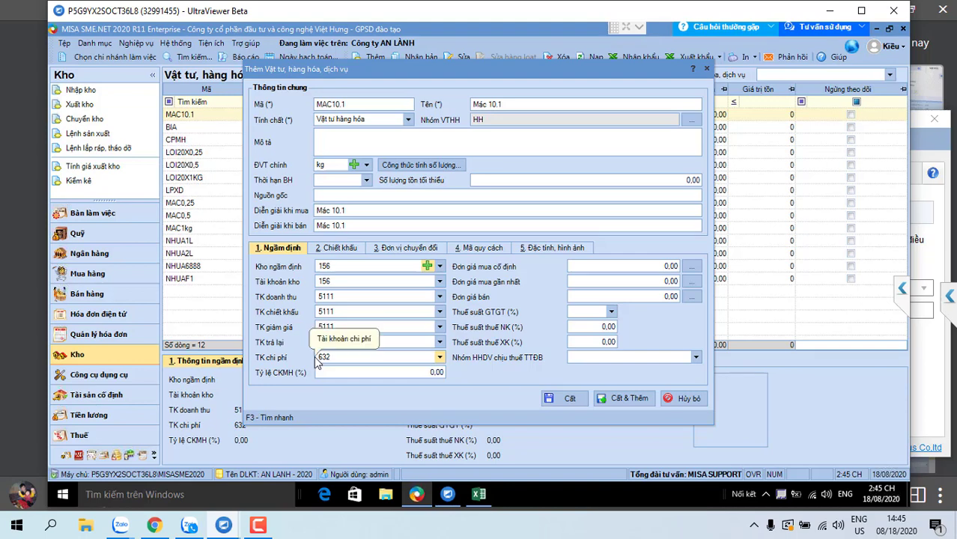
{"action": "left_click_drag", "start_coordinate": [330, 357], "coordinate": [317, 357]}
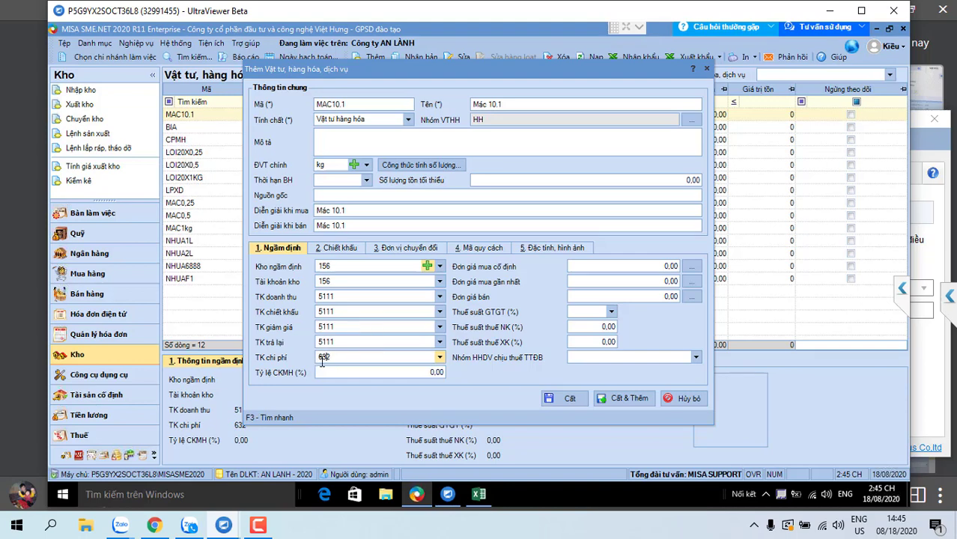
{"action": "double_click", "coordinate": [341, 357]}
{"action": "left_click", "coordinate": [334, 357]}
{"action": "left_click", "coordinate": [329, 266]}
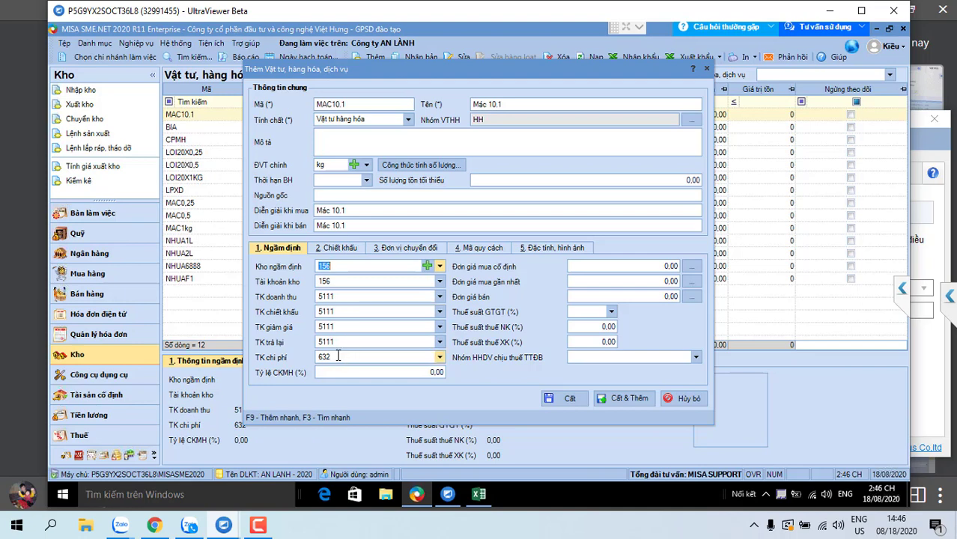
{"action": "left_click", "coordinate": [338, 356]}
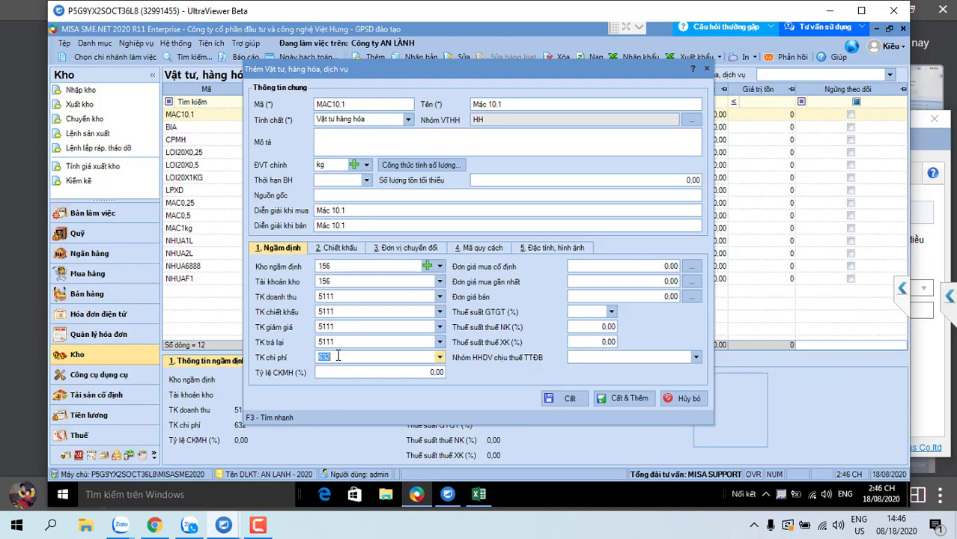
{"action": "left_click", "coordinate": [341, 266]}
{"action": "left_click", "coordinate": [342, 356]}
- Check the conversion units (Đơn vị chuyển đổi) of the MAC10.1 item and save it
{"action": "left_click", "coordinate": [408, 249]}
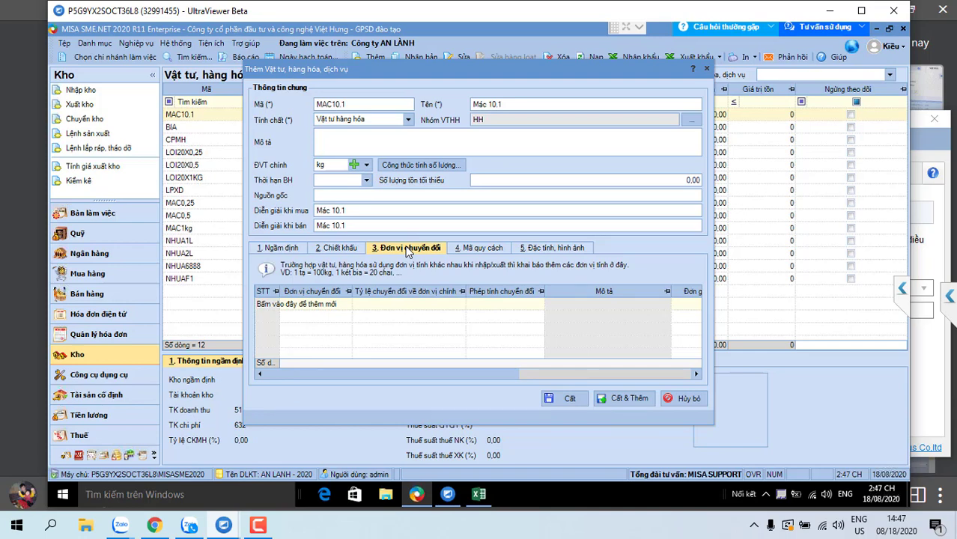
{"action": "left_click", "coordinate": [576, 399]}
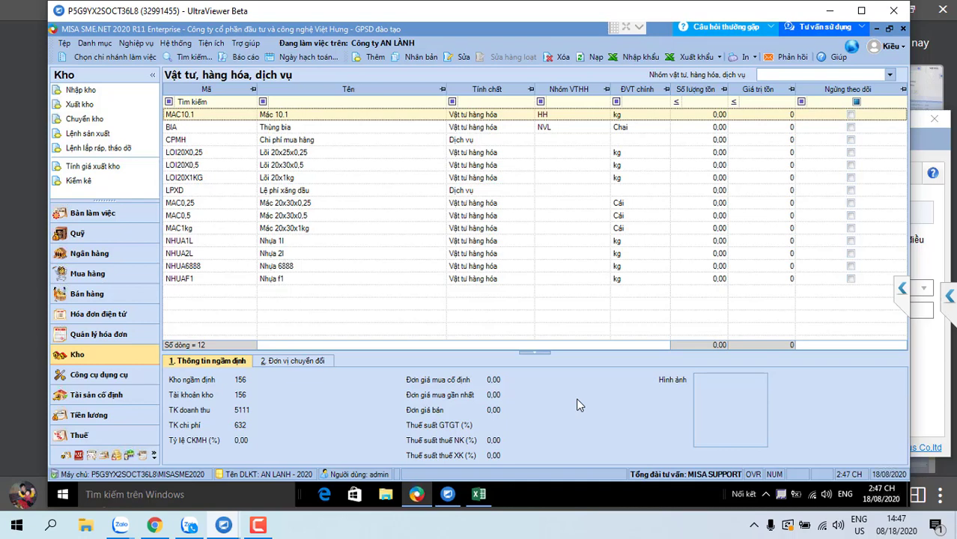